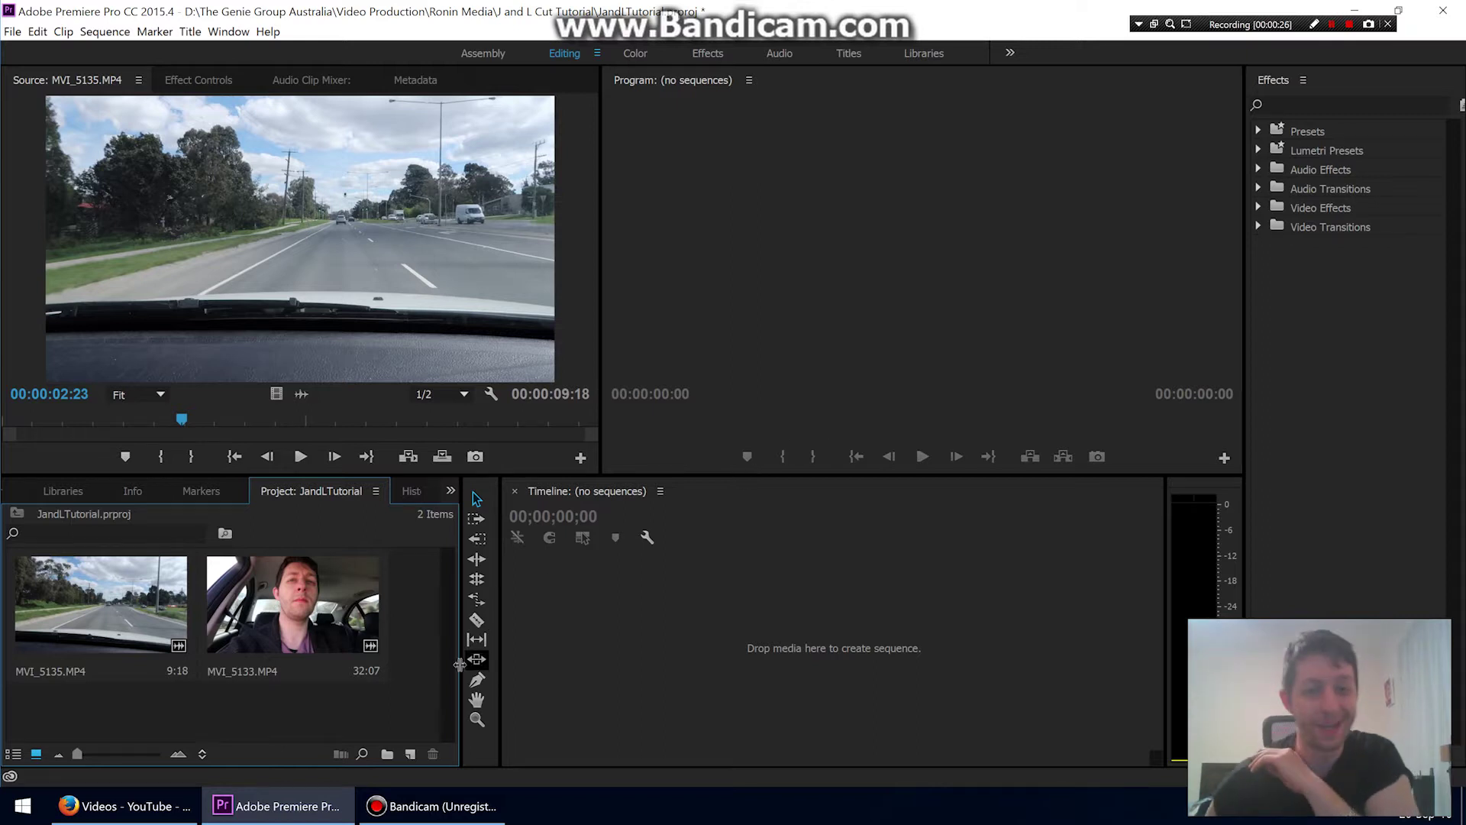
- Create a sequence from the MVI_5133 vlog clip and load MVI_5135 for preview
left_click(348, 628)
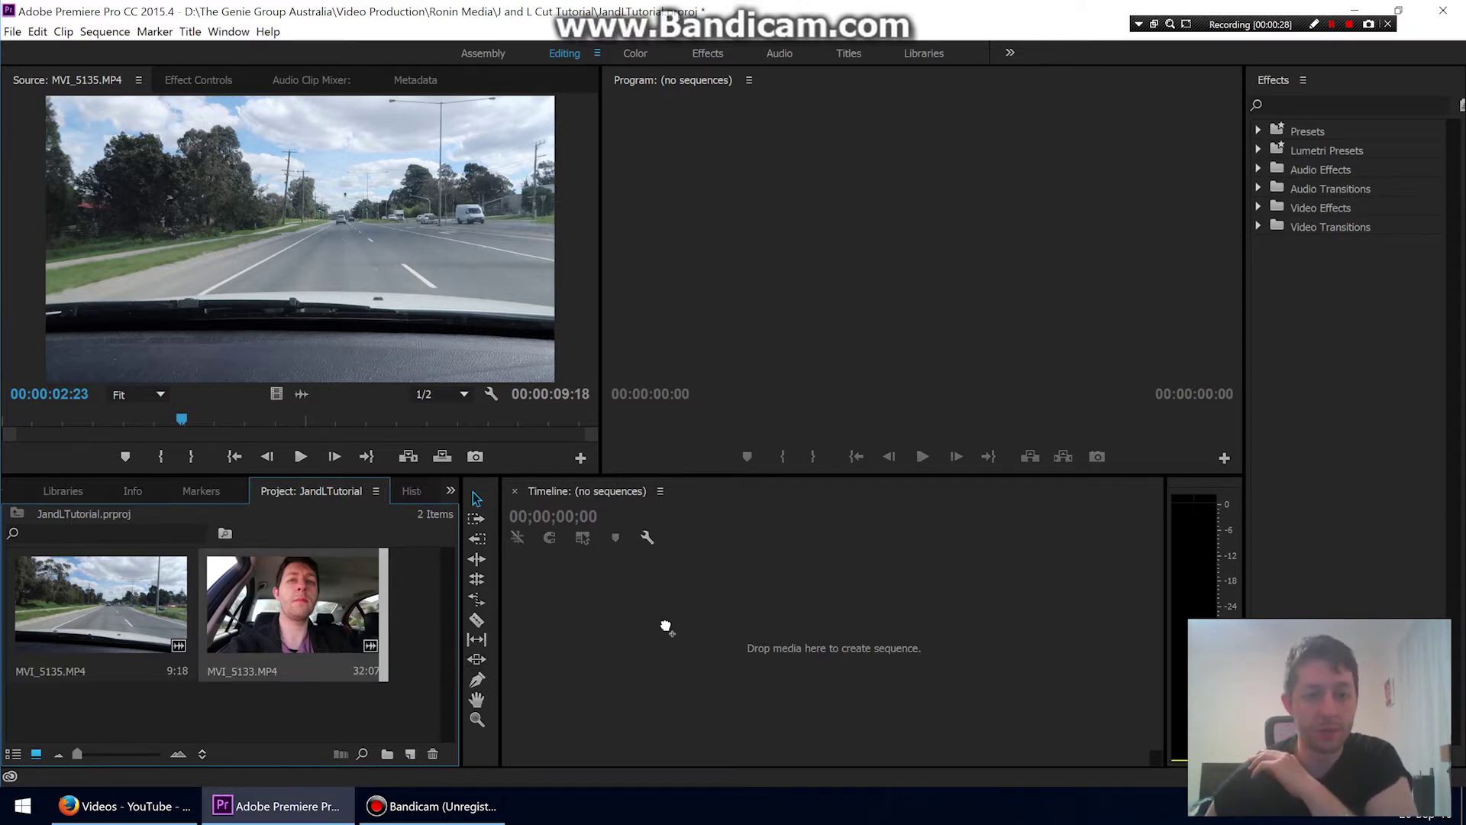
left_click_drag(666, 626, 576, 623)
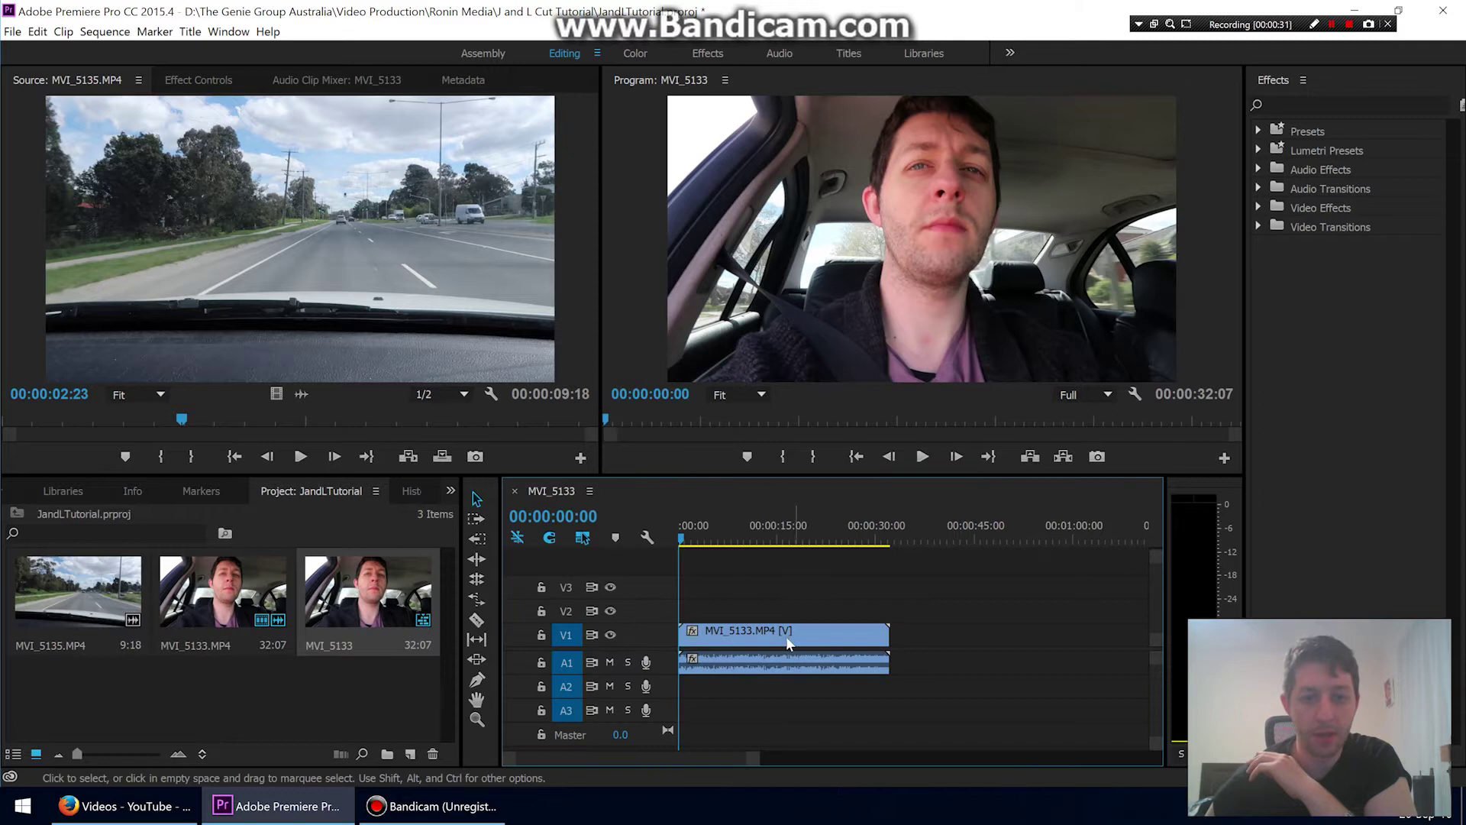
left_click(786, 635)
left_click(76, 592)
double_click(103, 585)
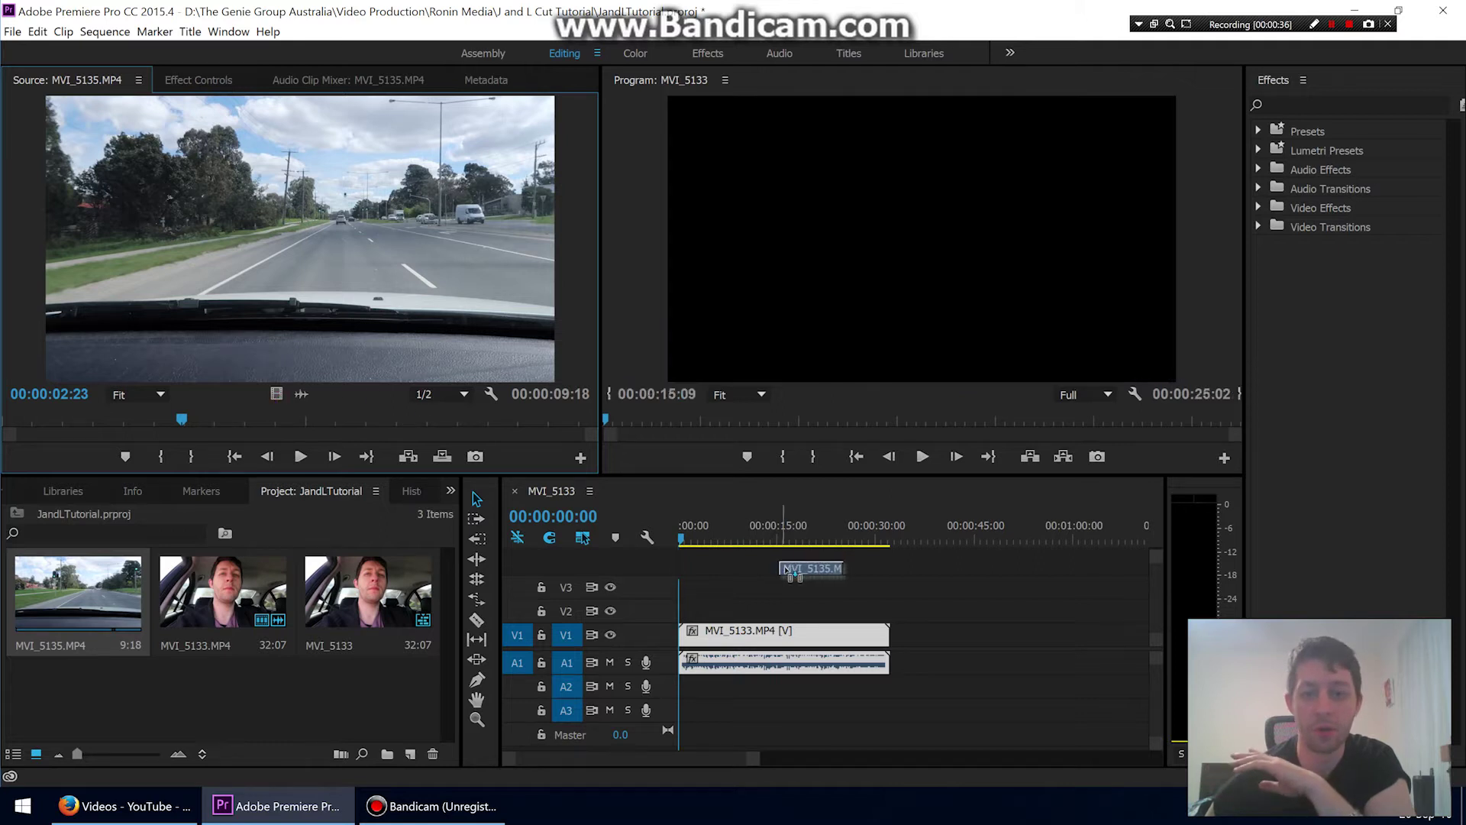
- Place the MVI_5135 driving video at the sequence start with MVI_5133 butted after it
left_click_drag(302, 394, 899, 628)
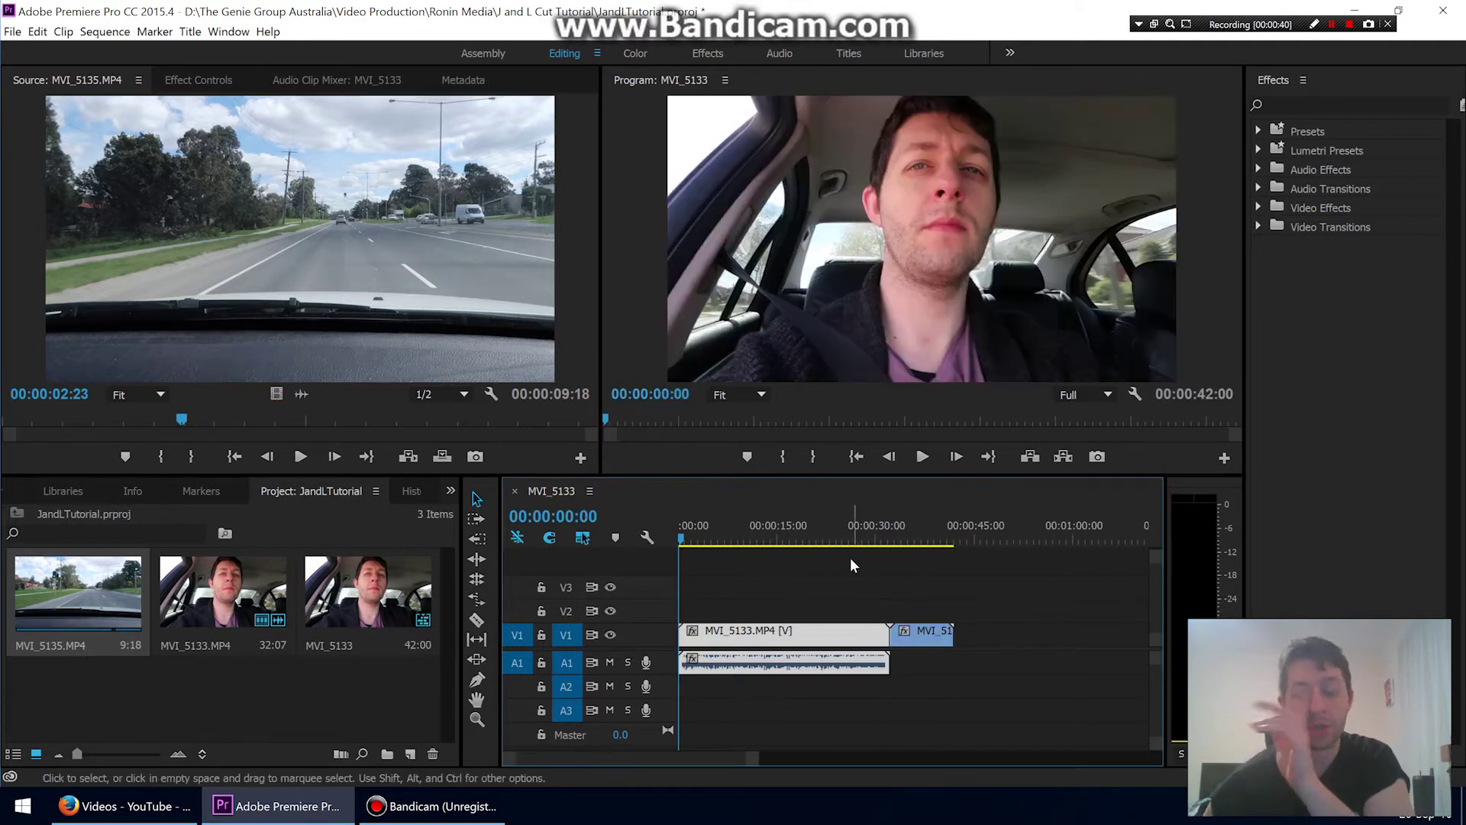
left_click(802, 645)
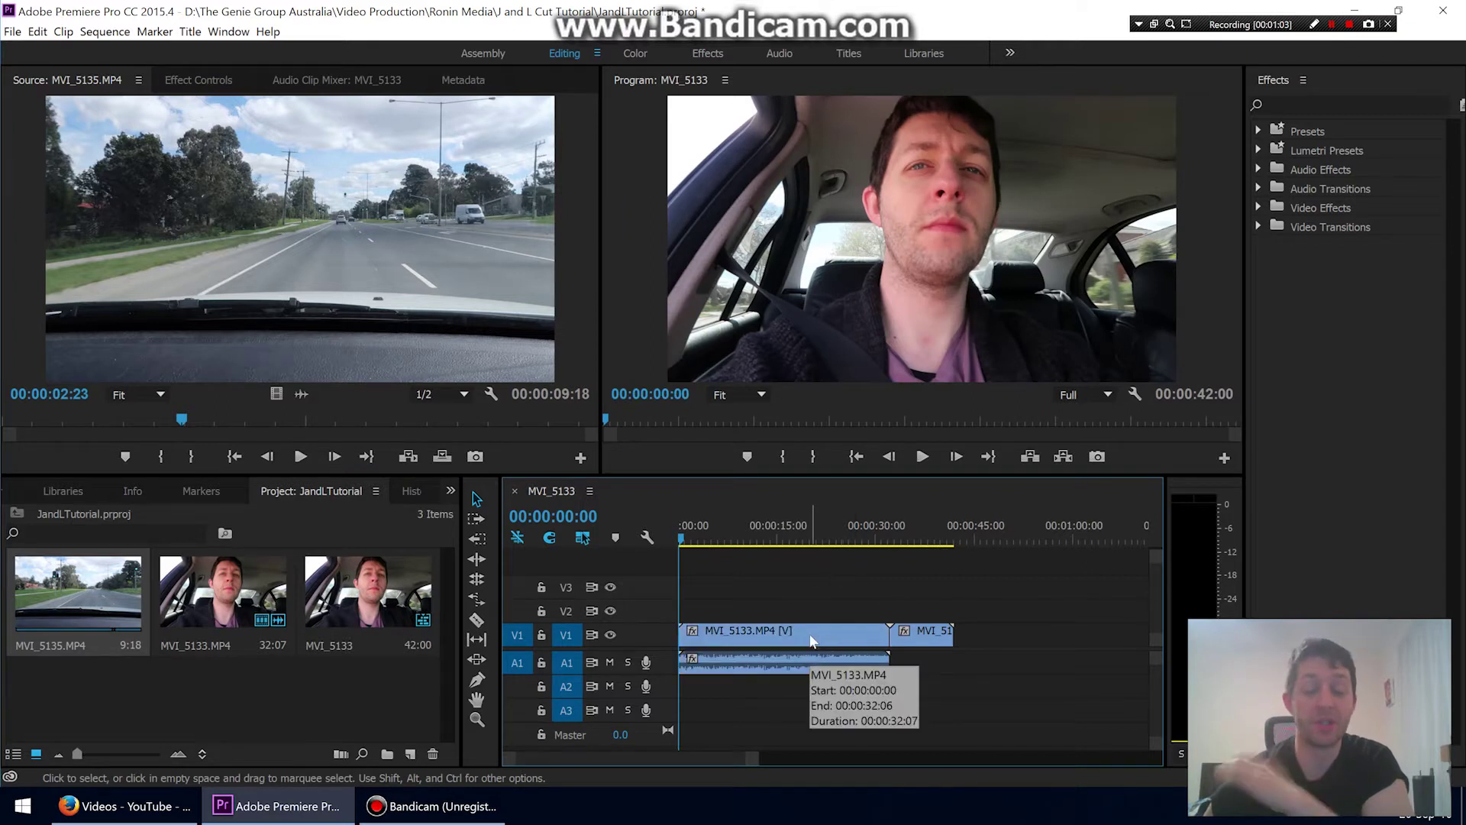
left_click_drag(768, 628, 1056, 645)
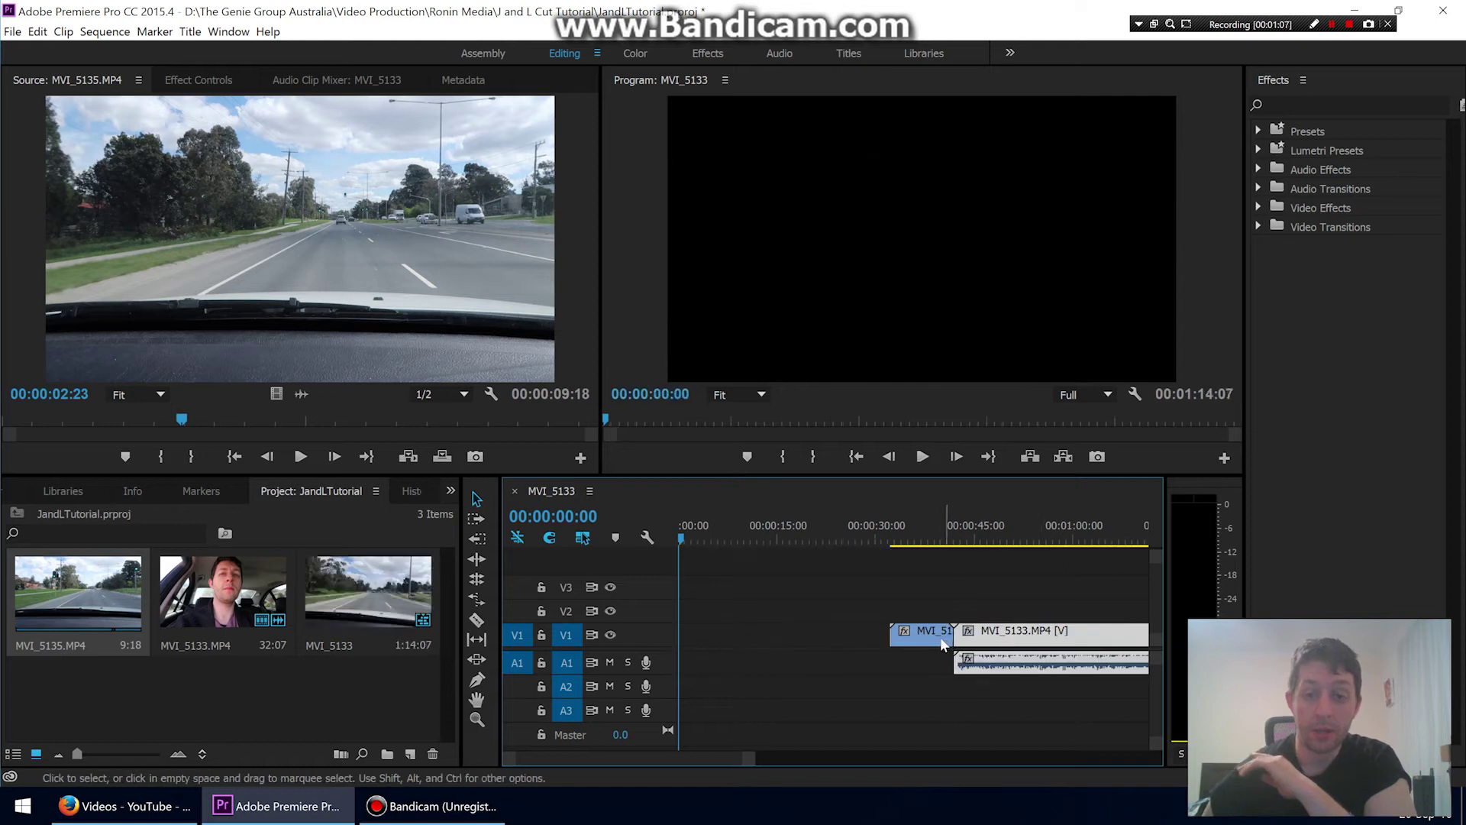
left_click_drag(941, 636, 727, 637)
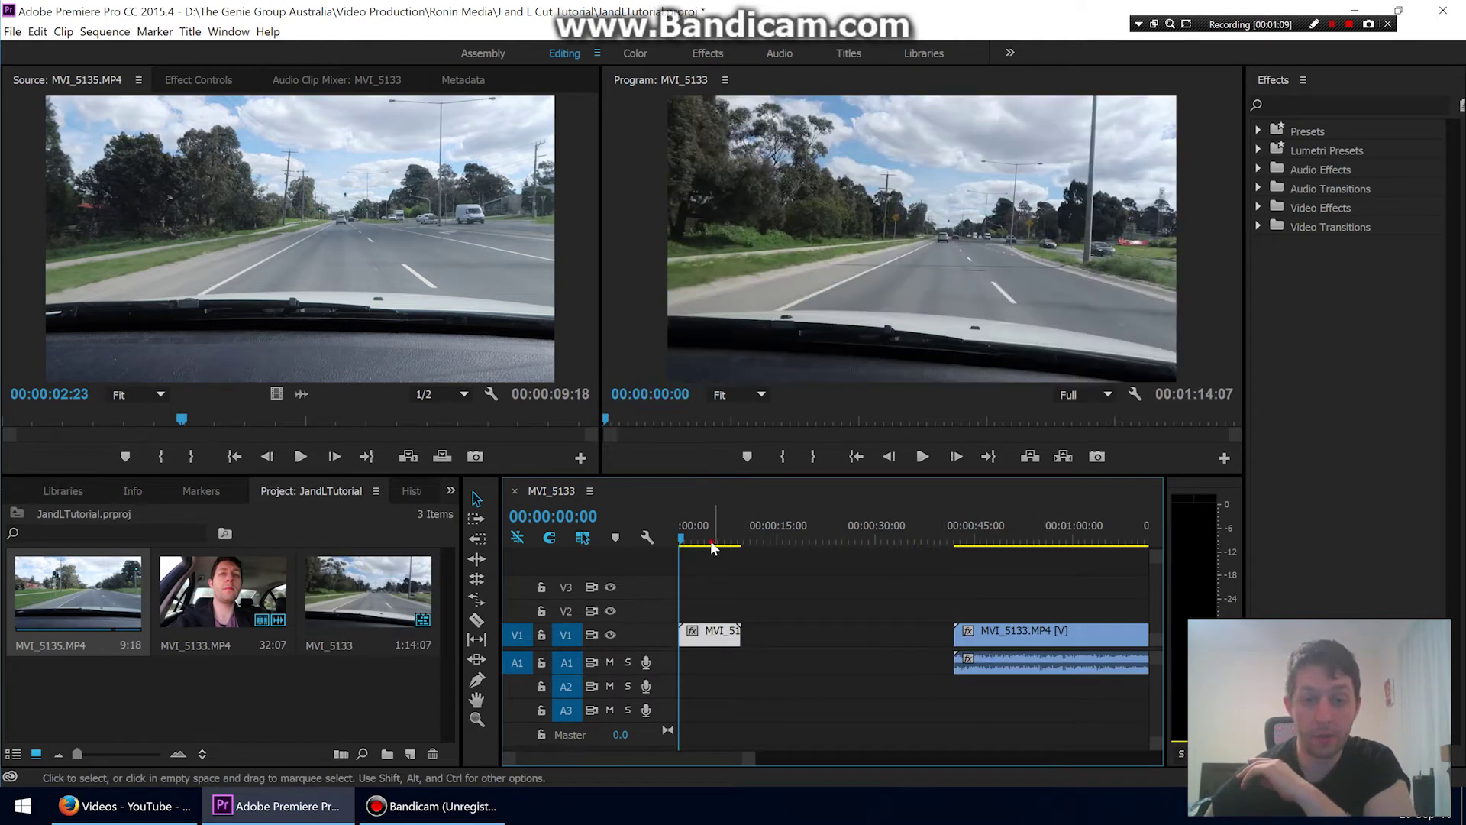
left_click(707, 538)
key("space")
left_click_drag(1025, 638, 827, 640)
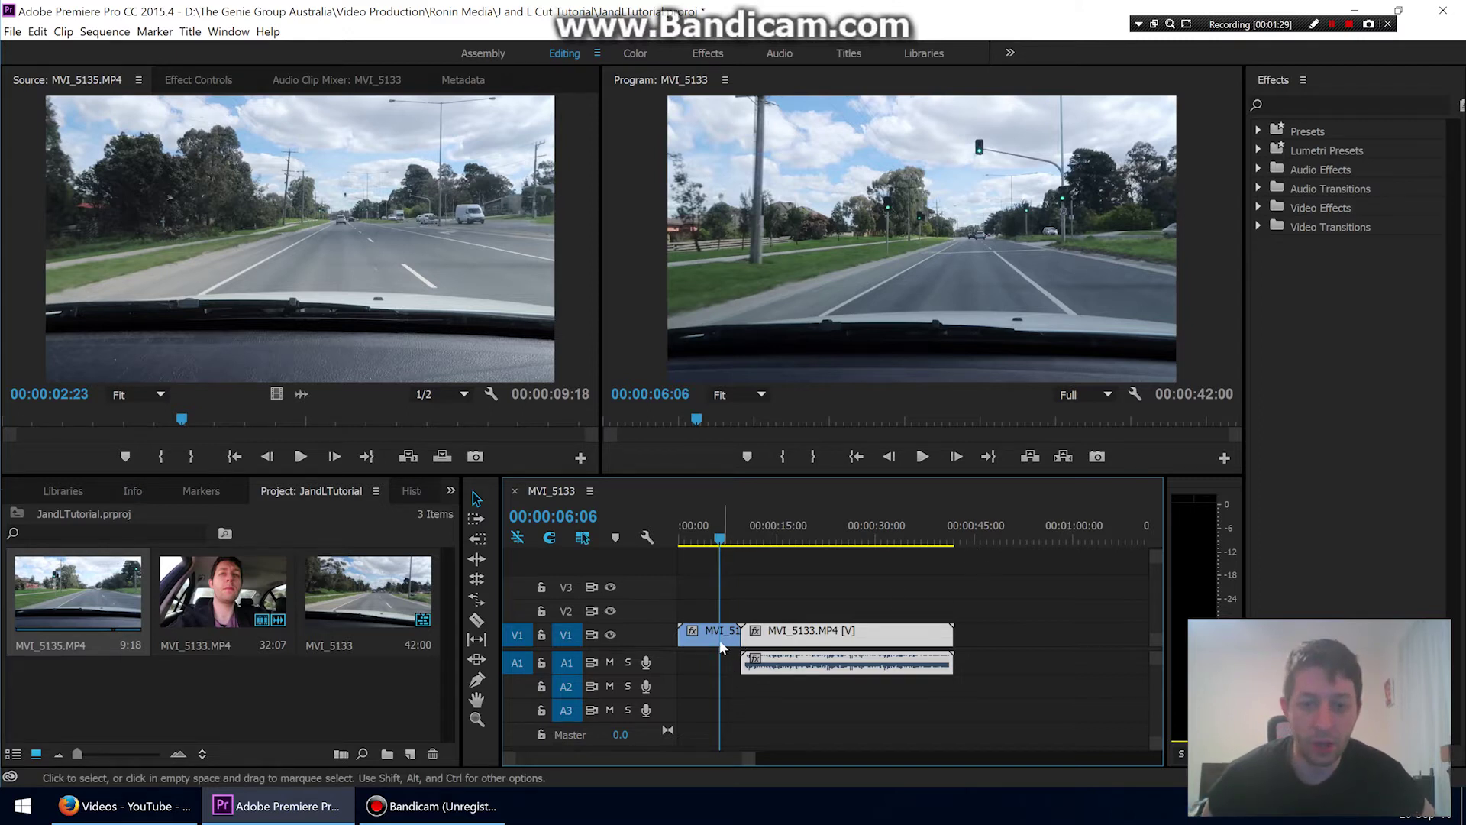
left_click(766, 636)
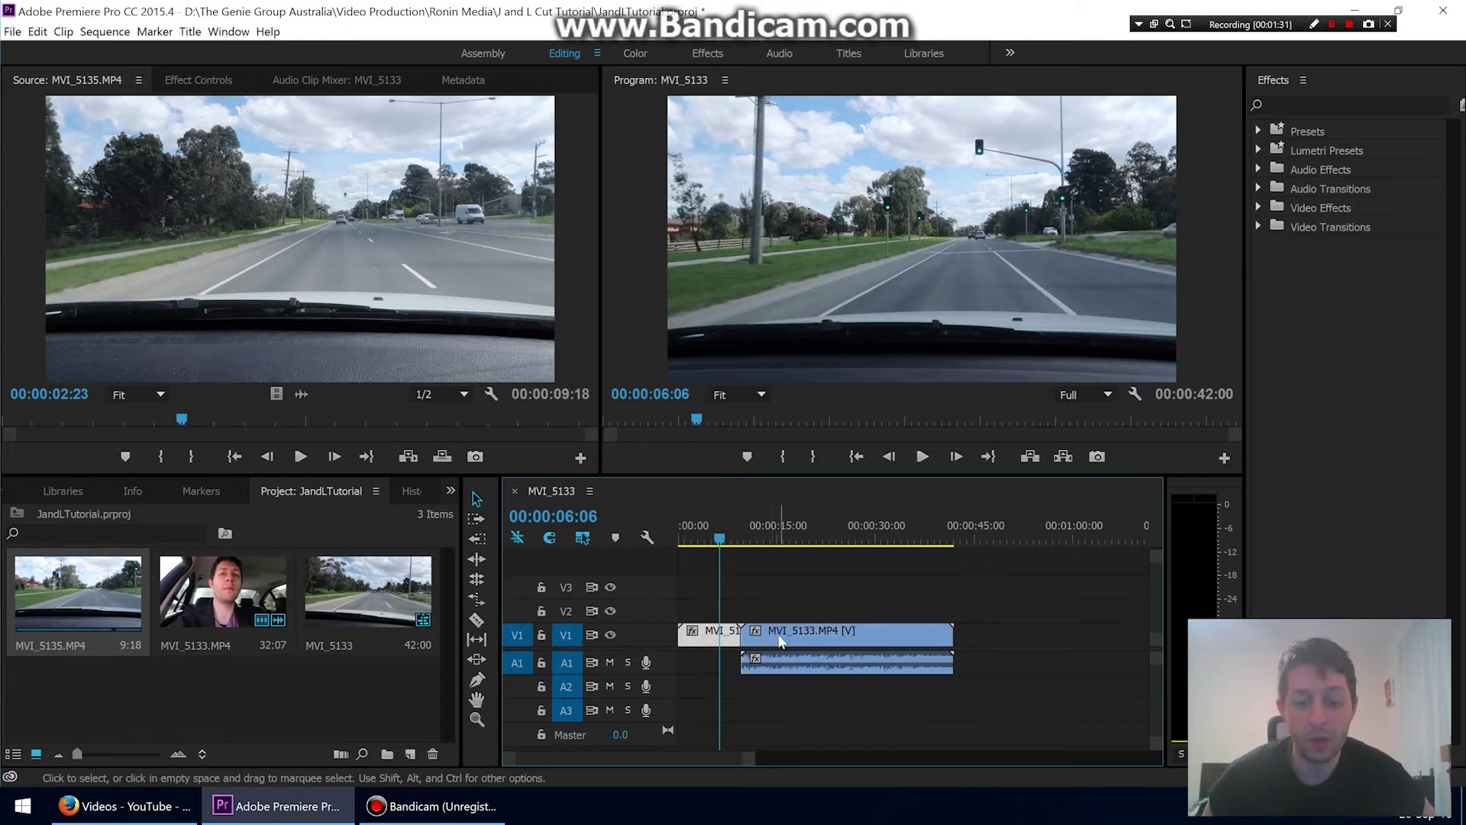
left_click(733, 634)
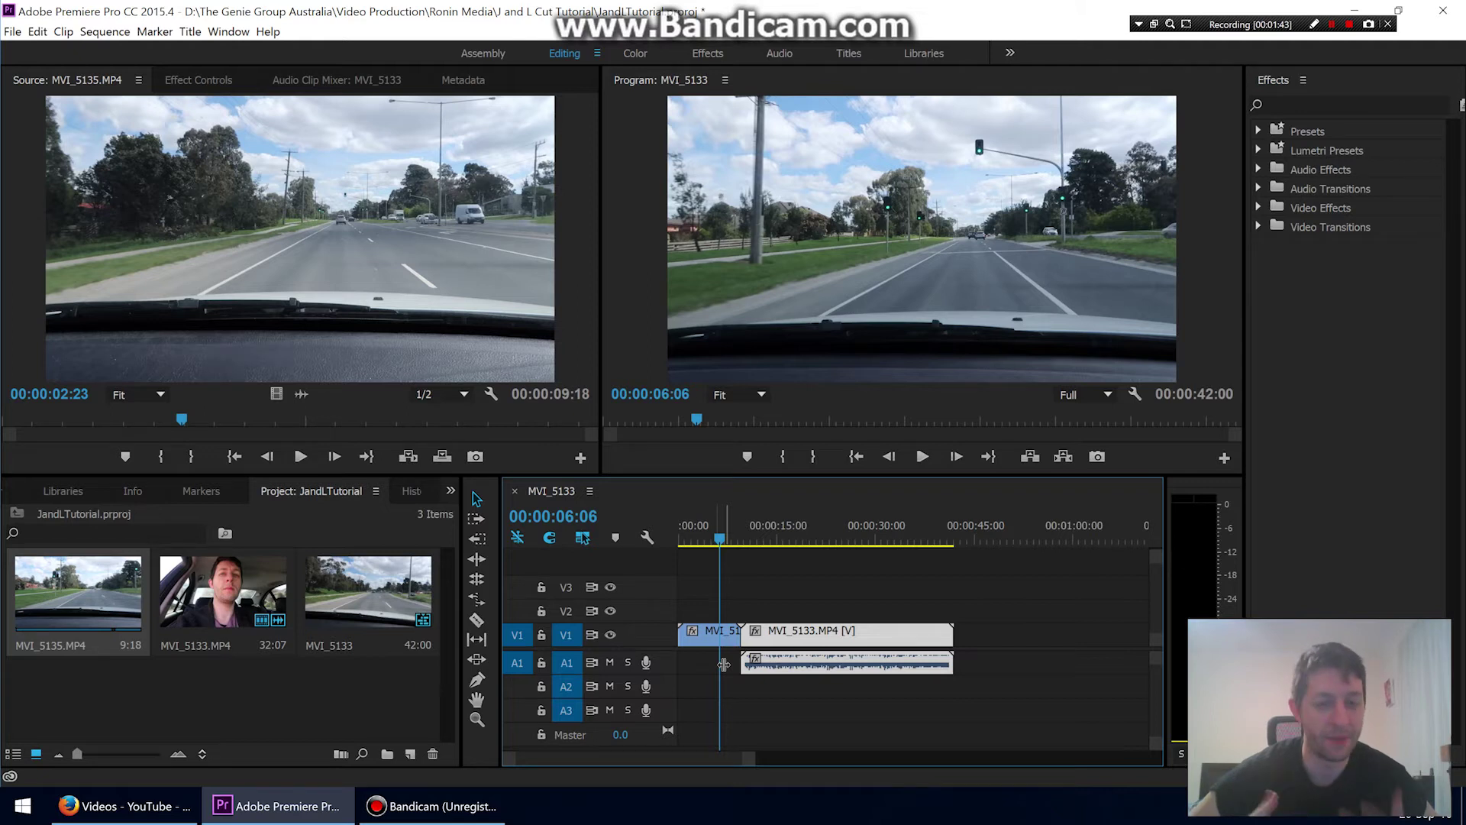
- Unlink the MVI_5133 vlog clip's audio from its video
left_click(760, 540)
left_click(763, 582)
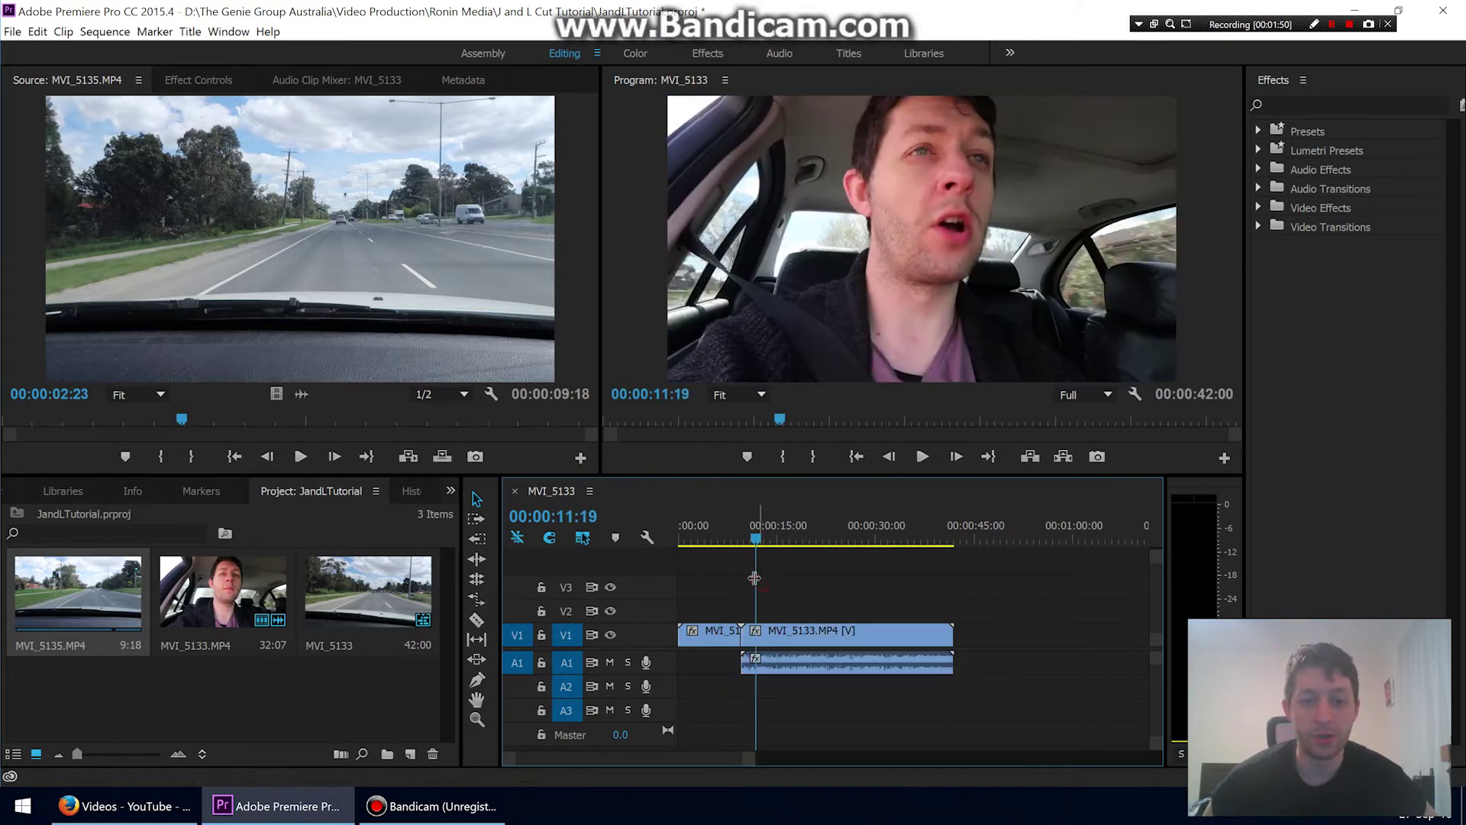
left_click(725, 539)
left_click(772, 639)
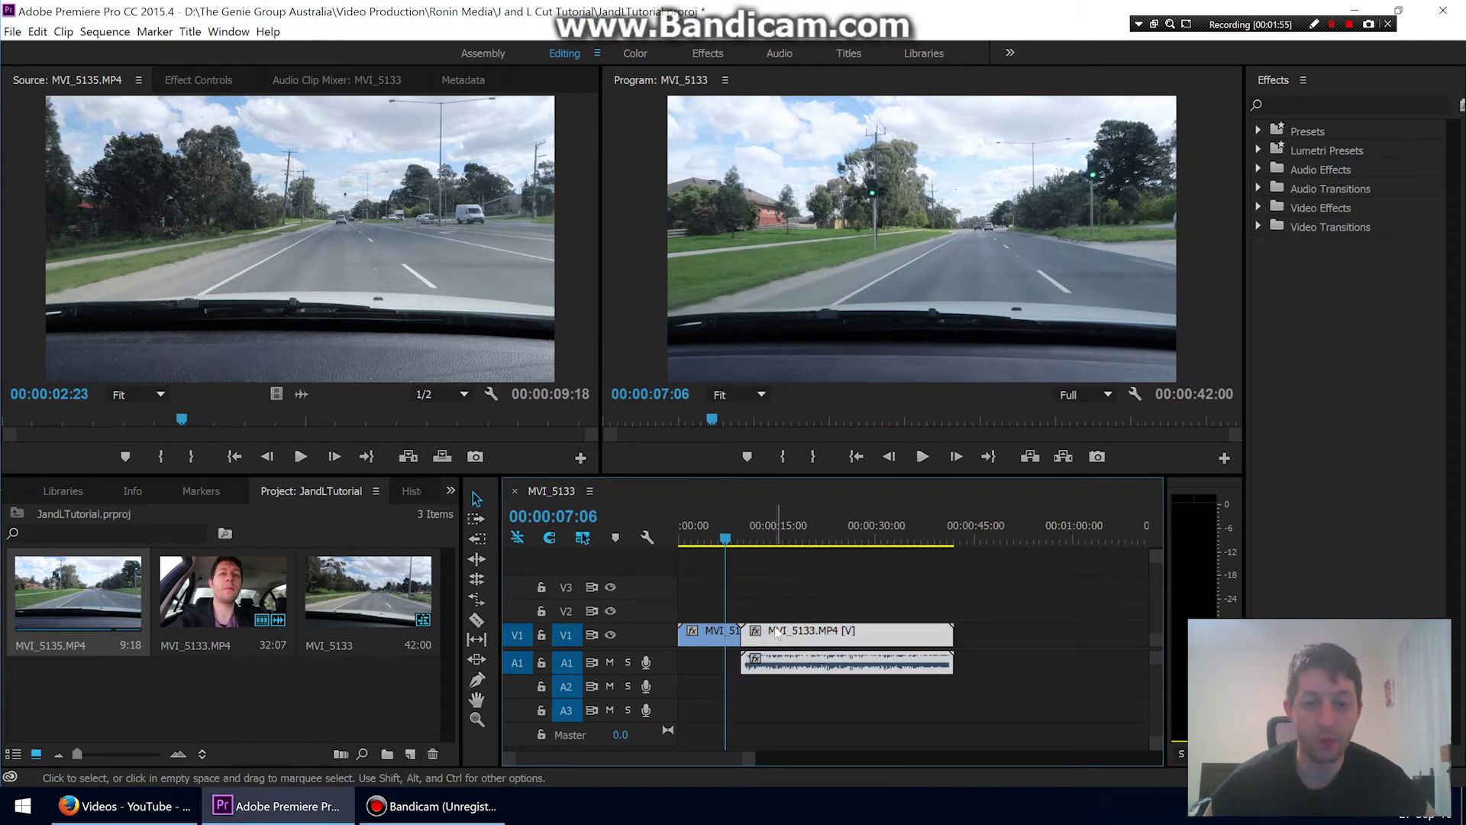
right_click(777, 632)
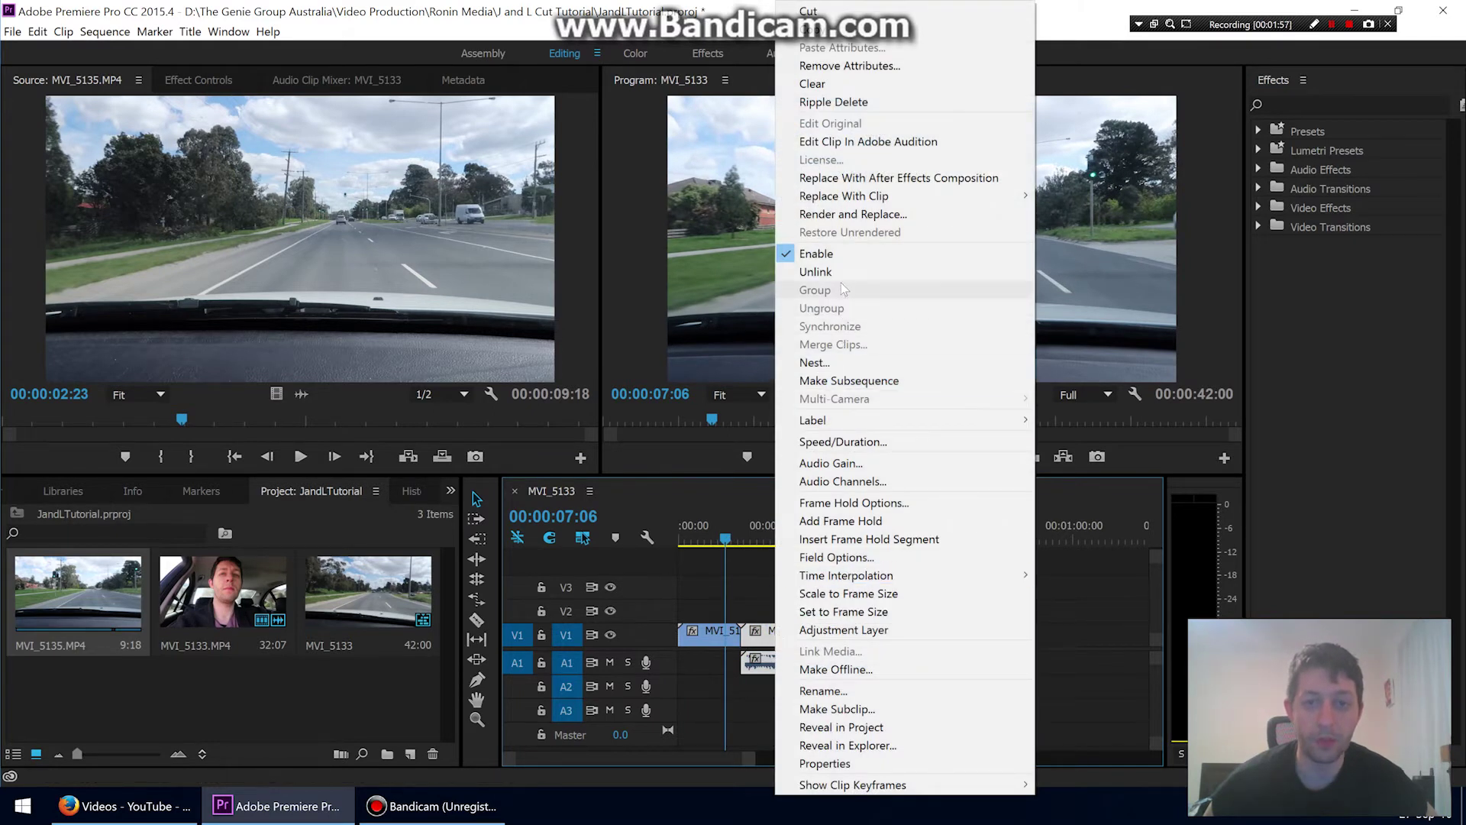
left_click(817, 272)
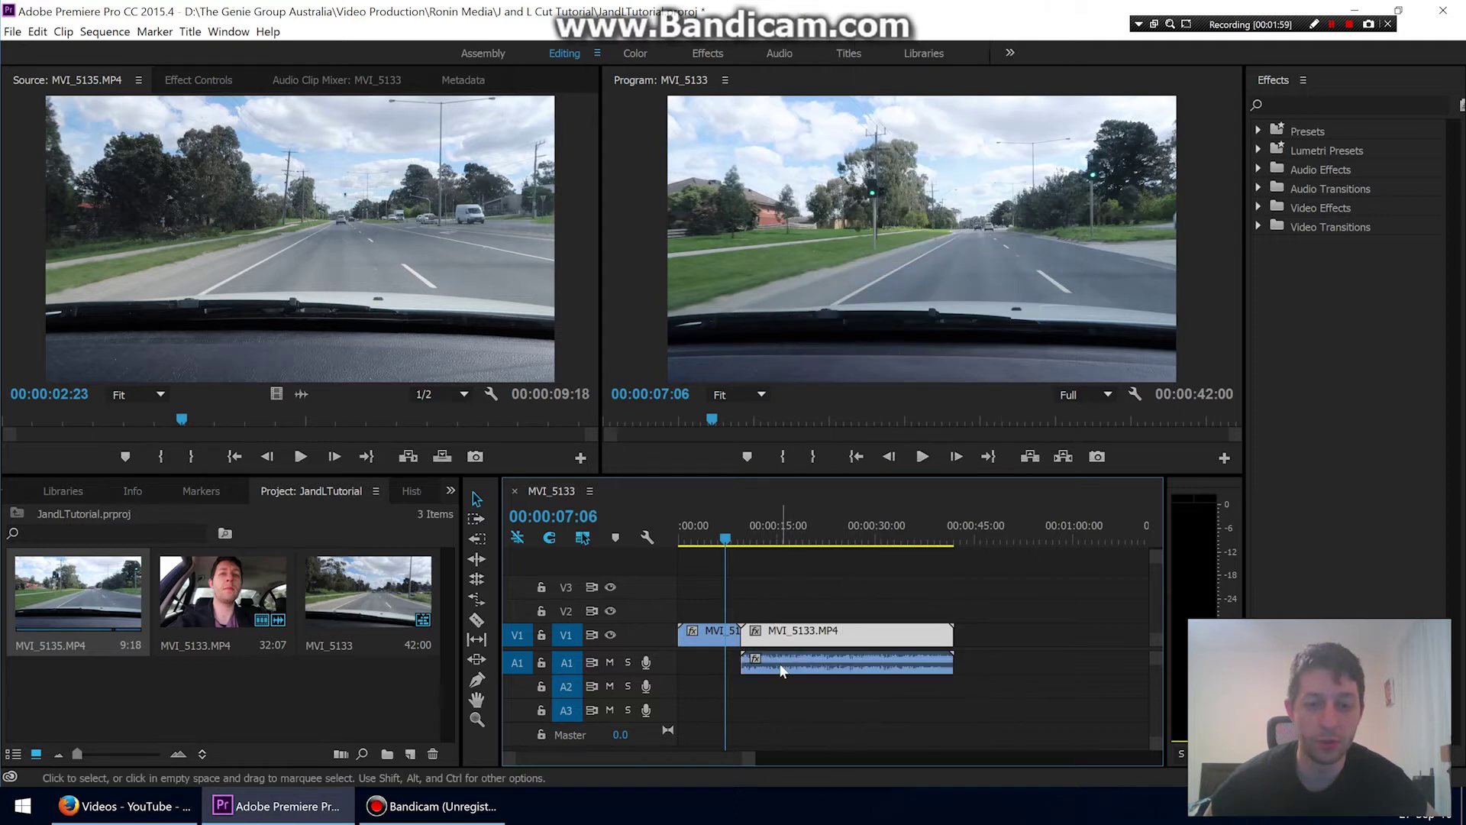
- Extend the driving footage about 3 seconds so the vlog audio starts beneath it
mouse_move(779, 663)
left_mouse_down()
mouse_move(819, 666)
mouse_move(798, 681)
left_mouse_up()
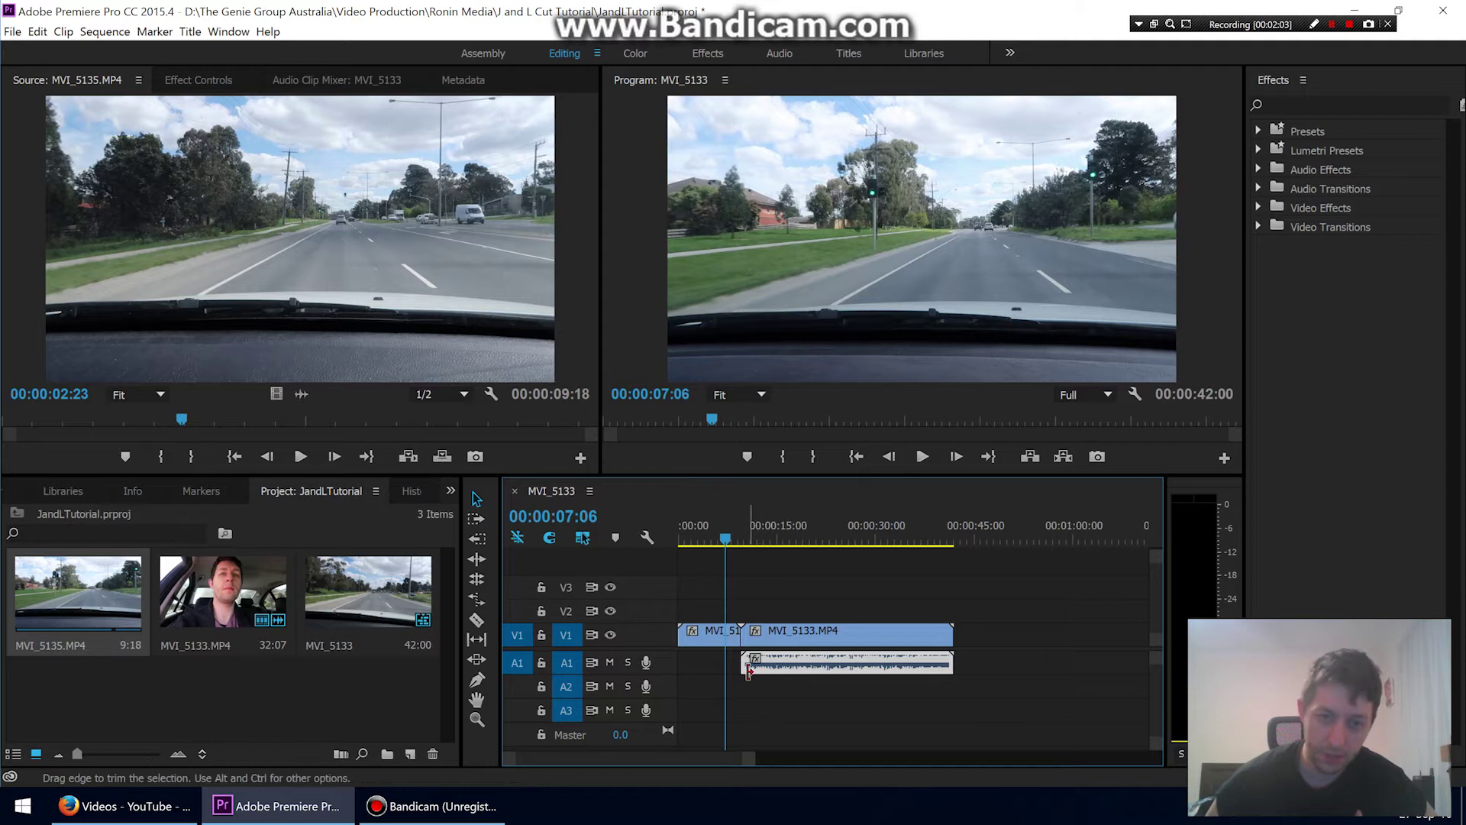
left_click(744, 634)
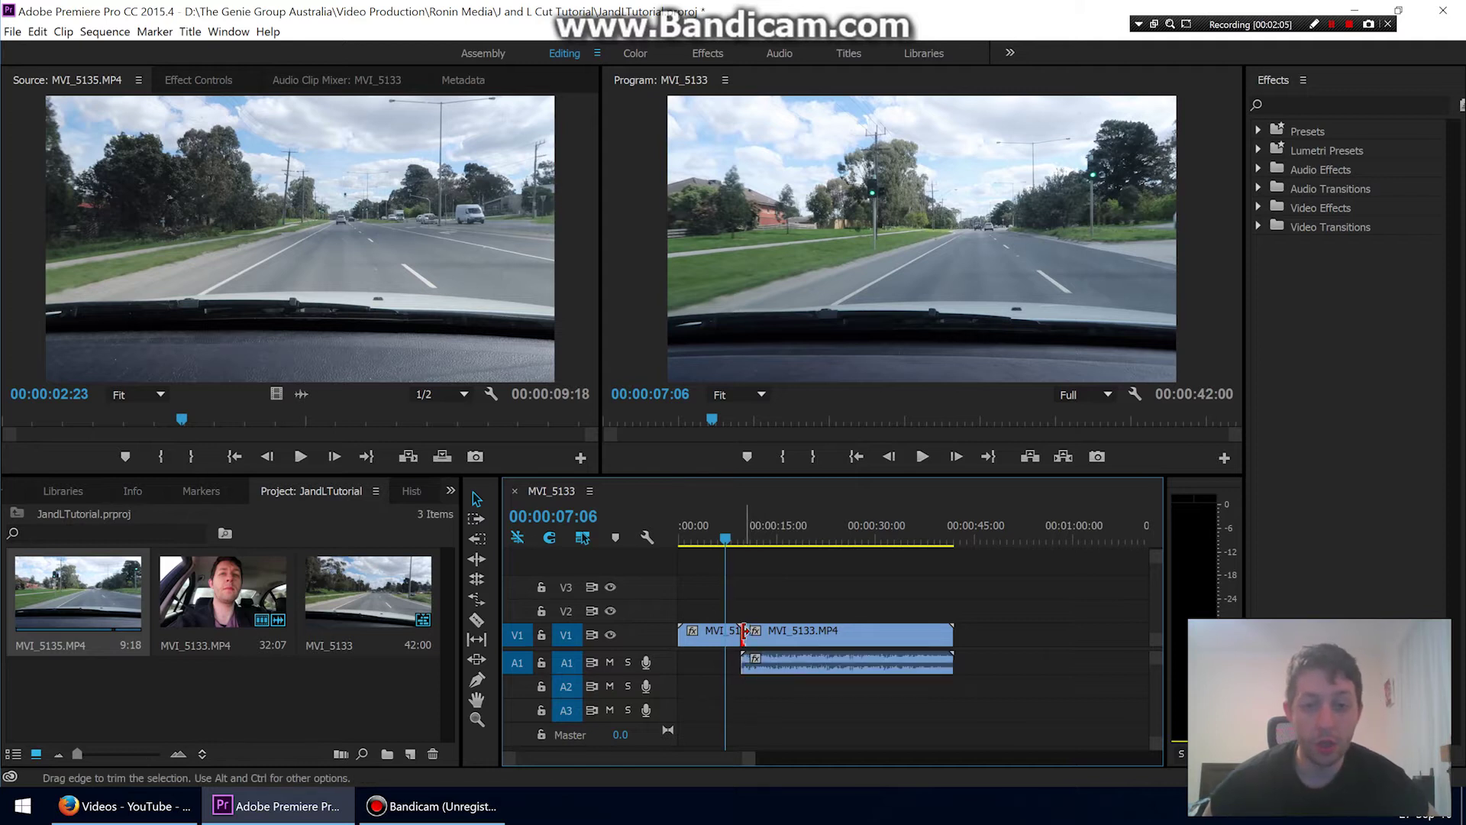
mouse_move(745, 630)
left_mouse_down()
mouse_move(773, 630)
mouse_move(725, 640)
mouse_move(743, 640)
left_mouse_up()
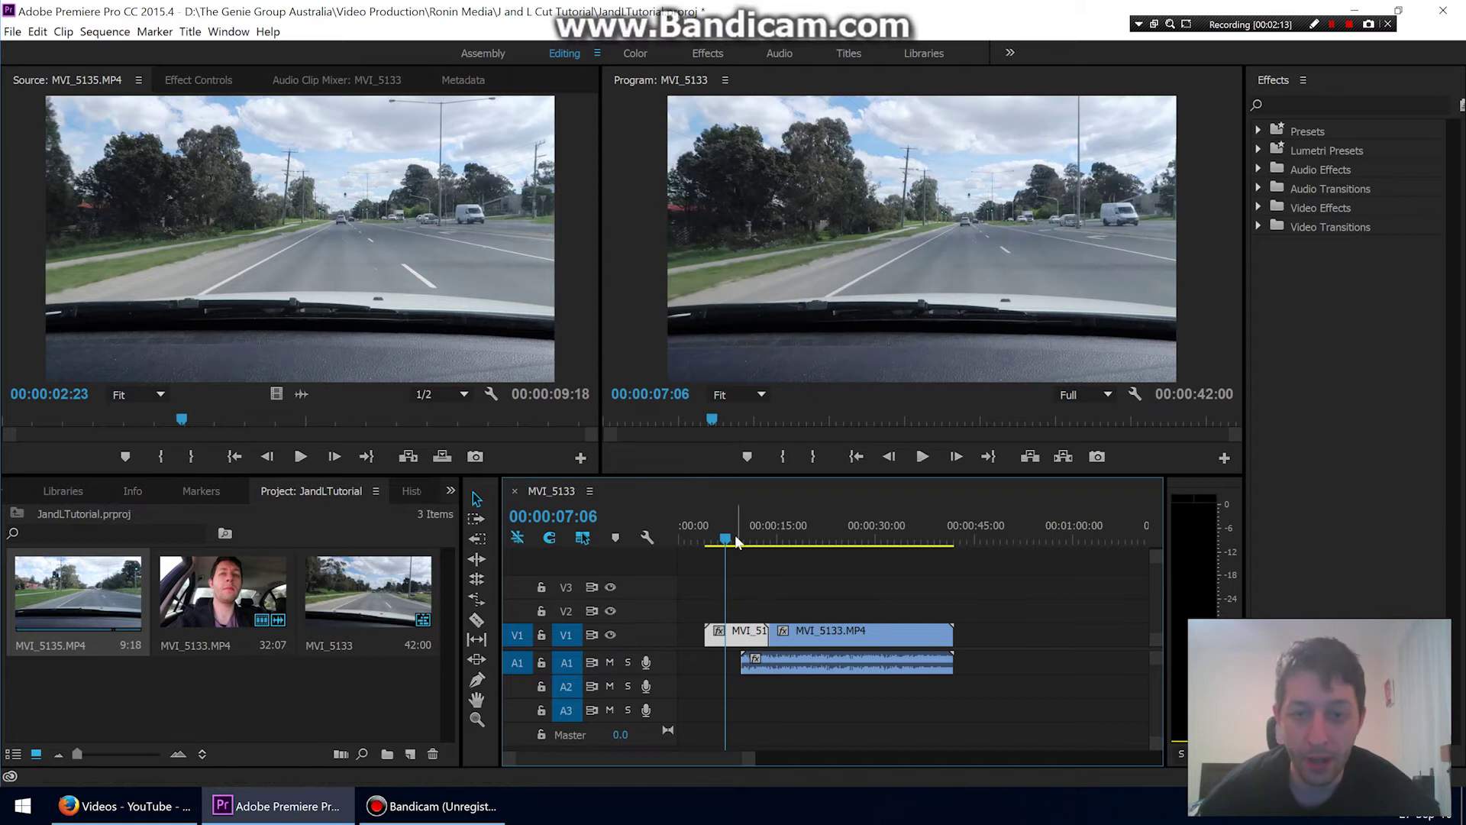
left_click_drag(733, 541, 739, 541)
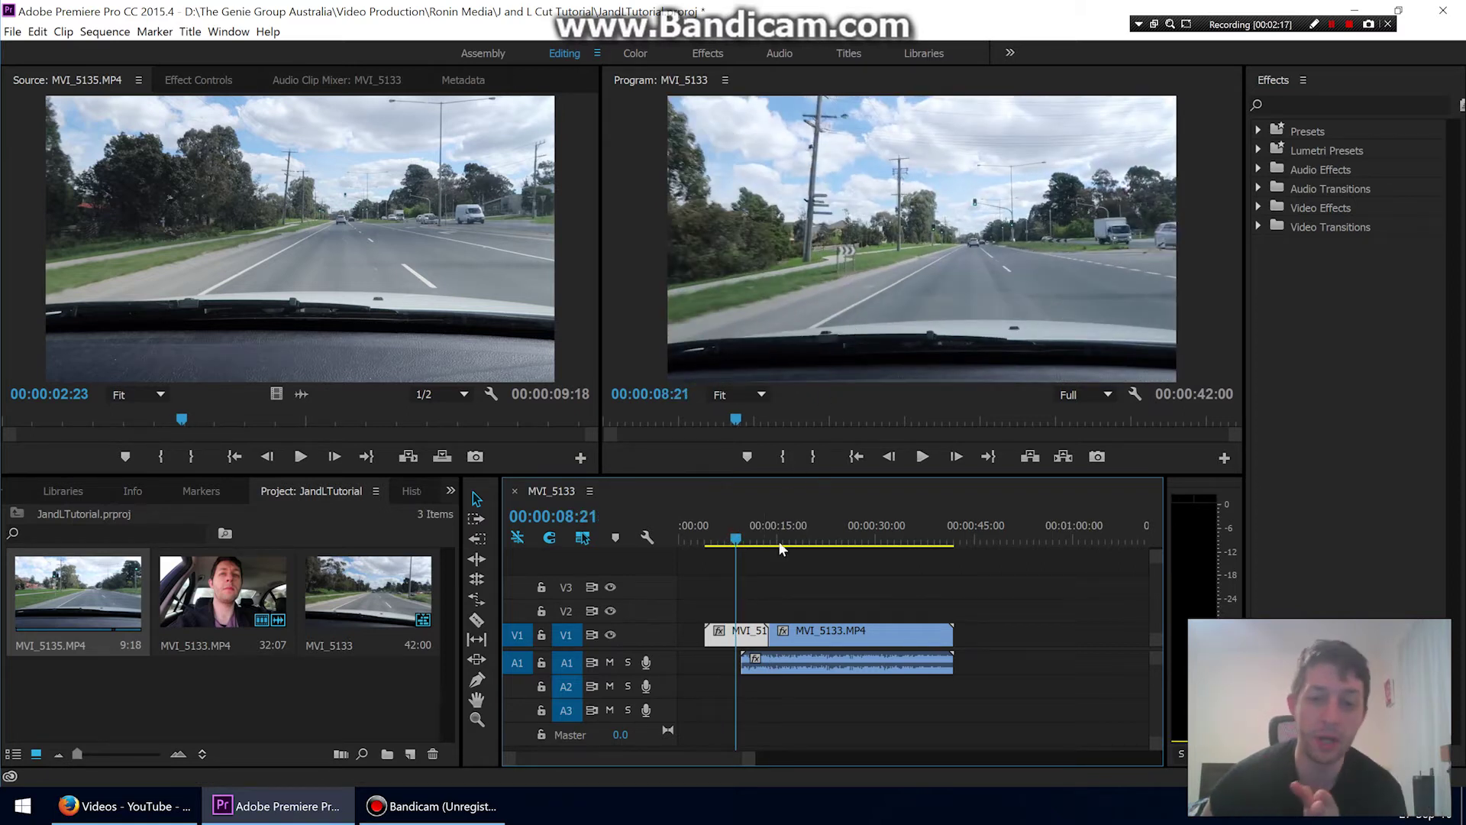
left_click(795, 669)
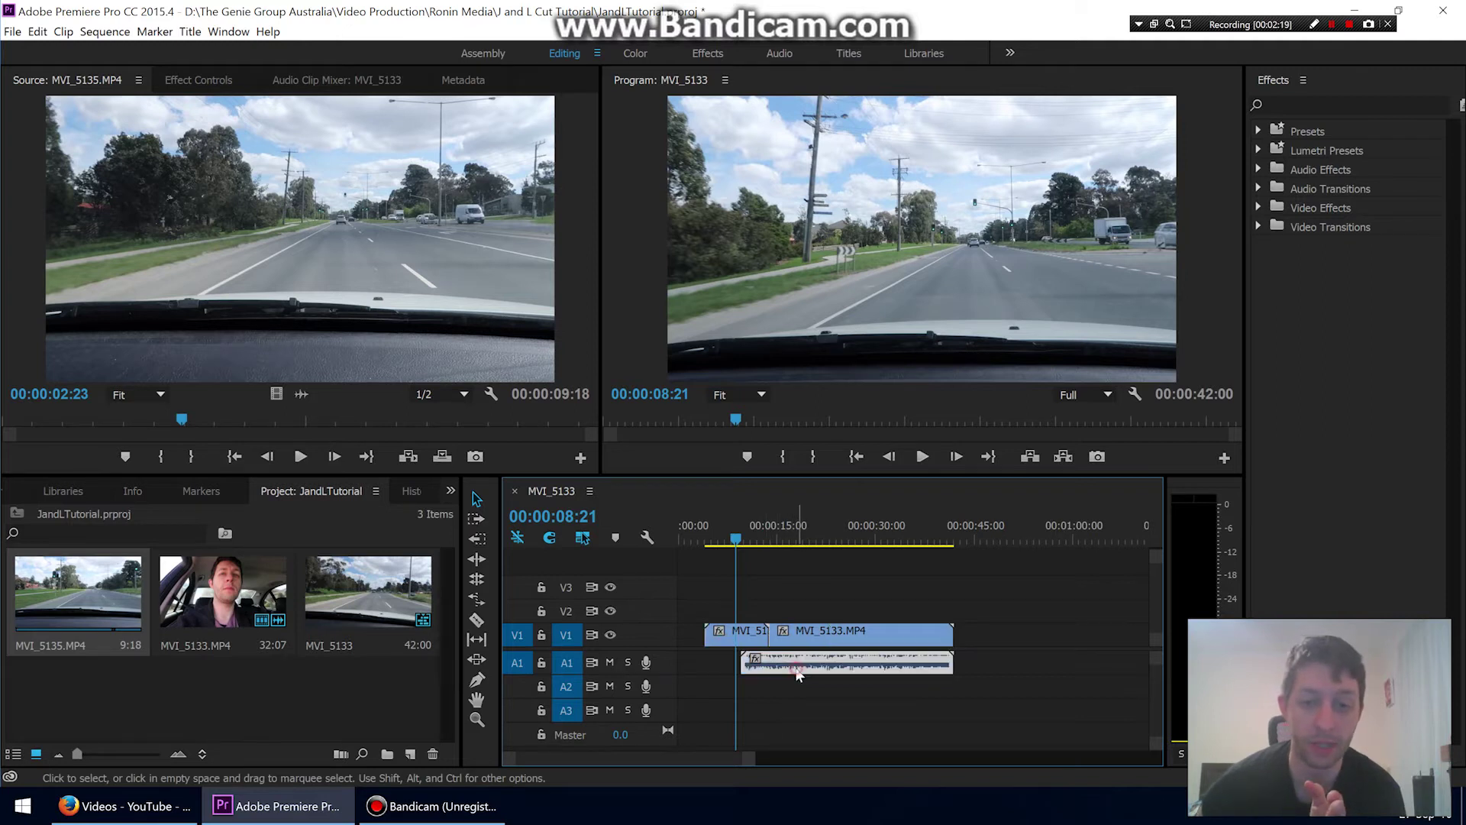
left_click(796, 608)
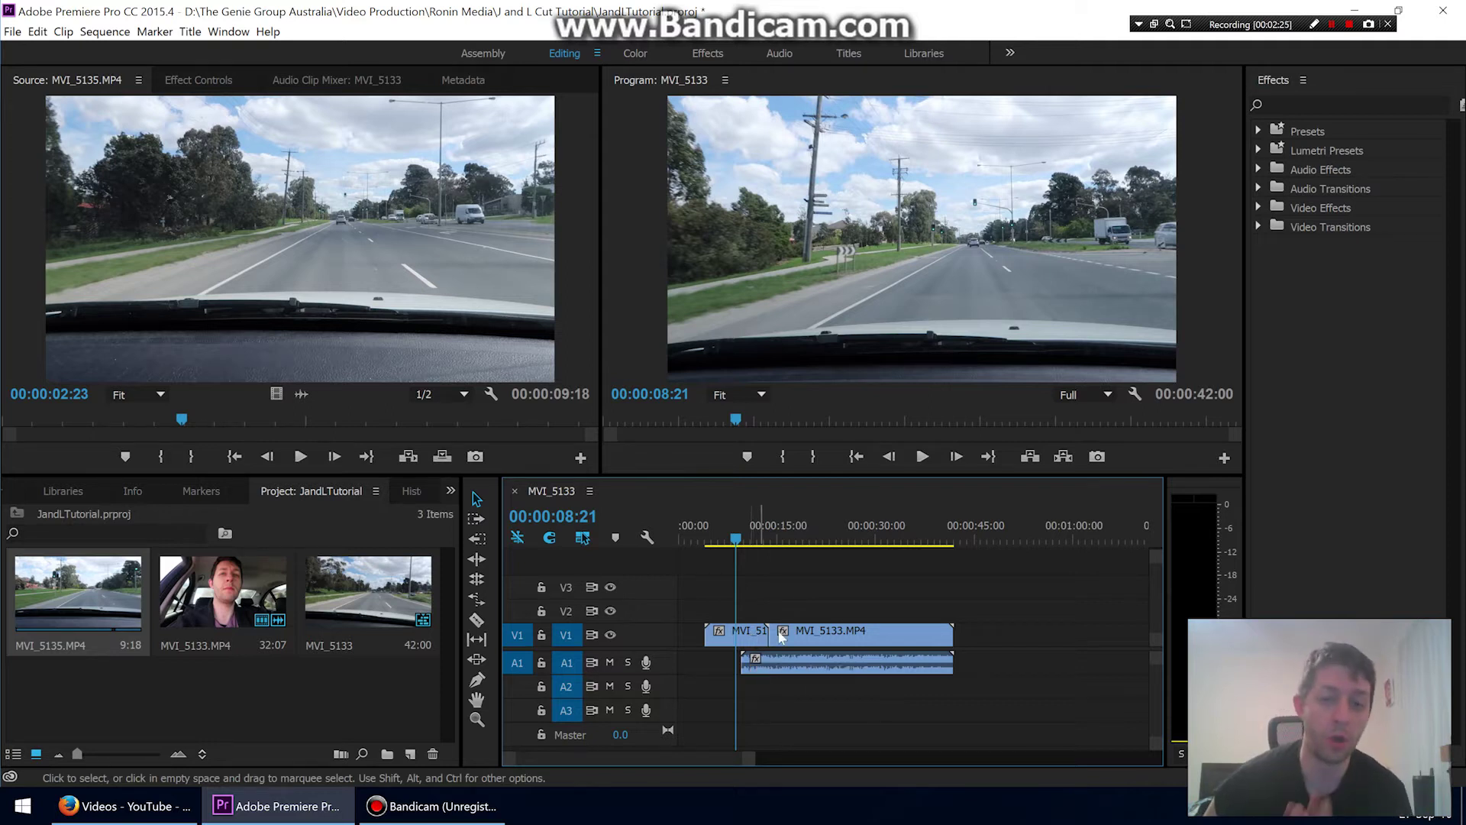
key("ctrl+s")
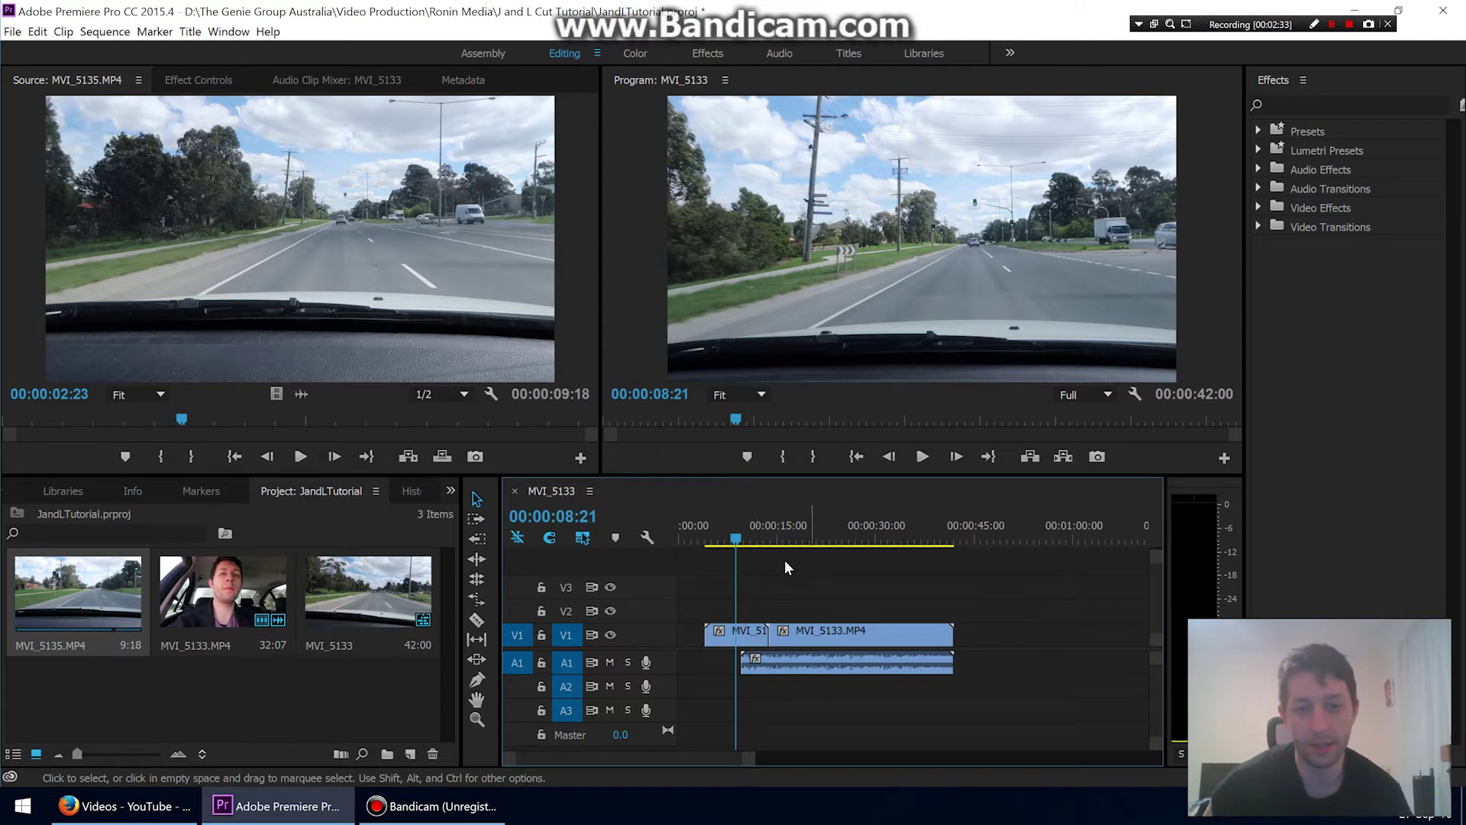
key("space")
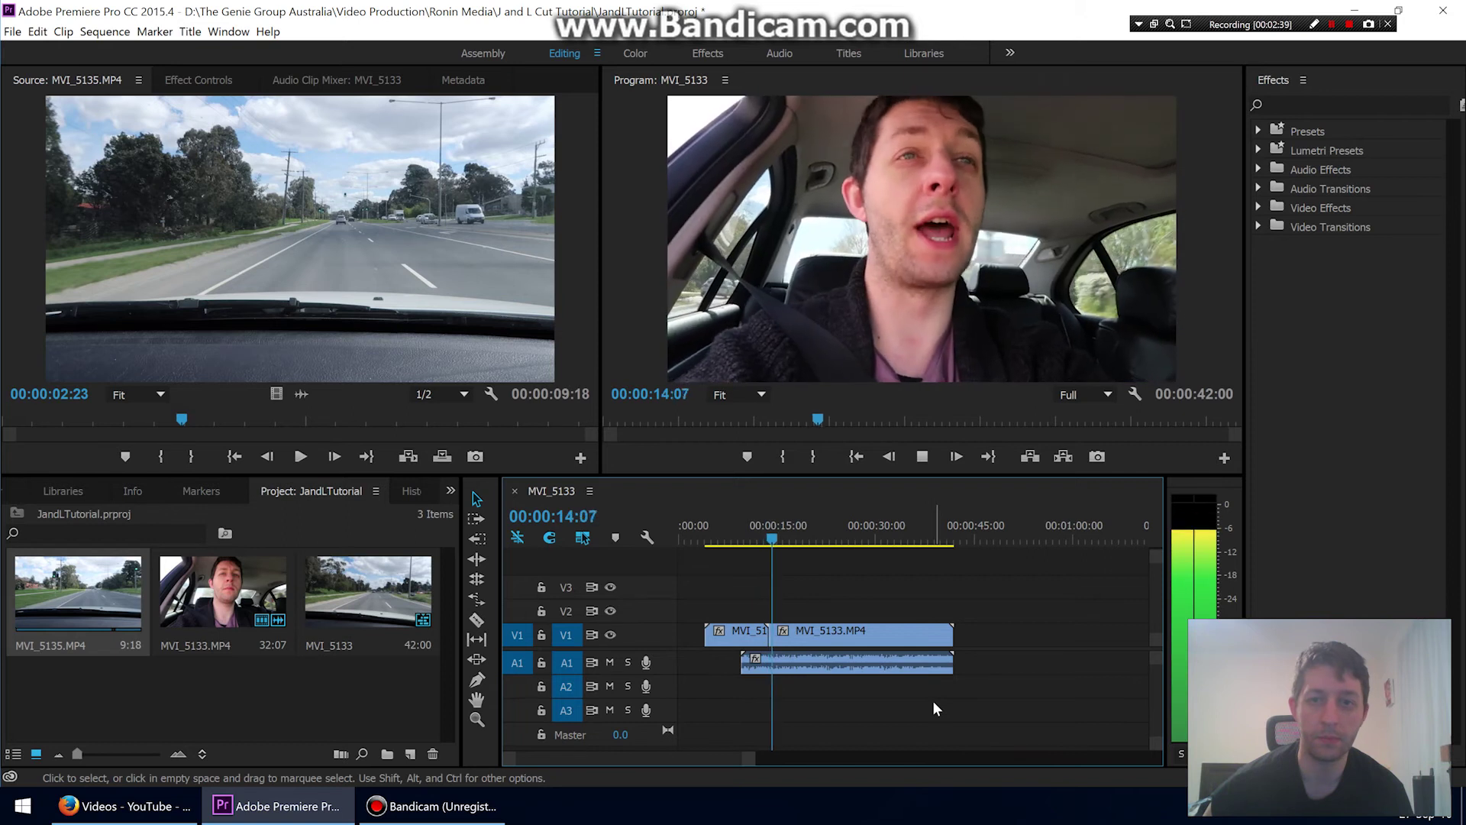
key("space")
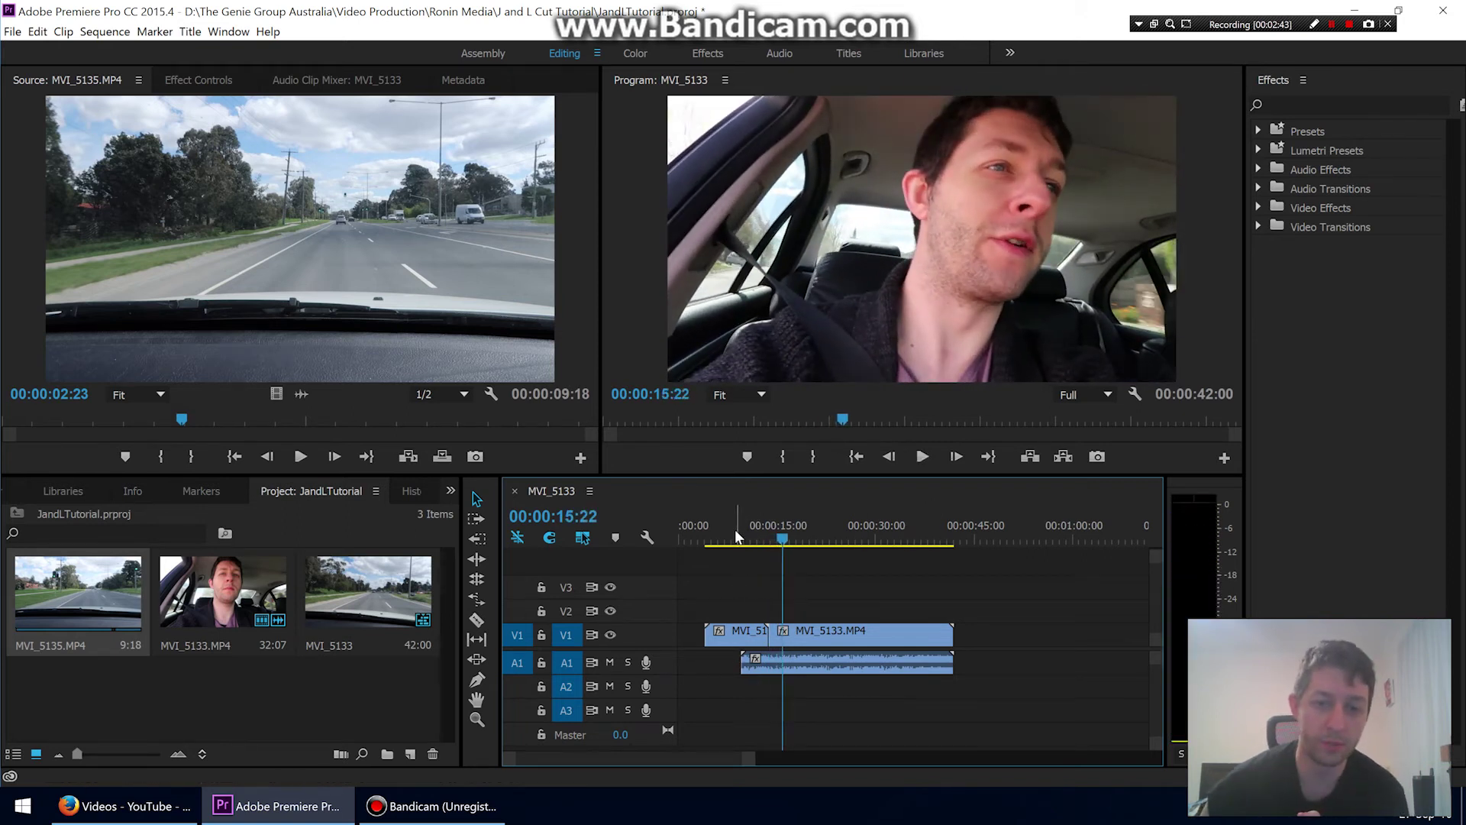
left_click_drag(735, 536, 747, 535)
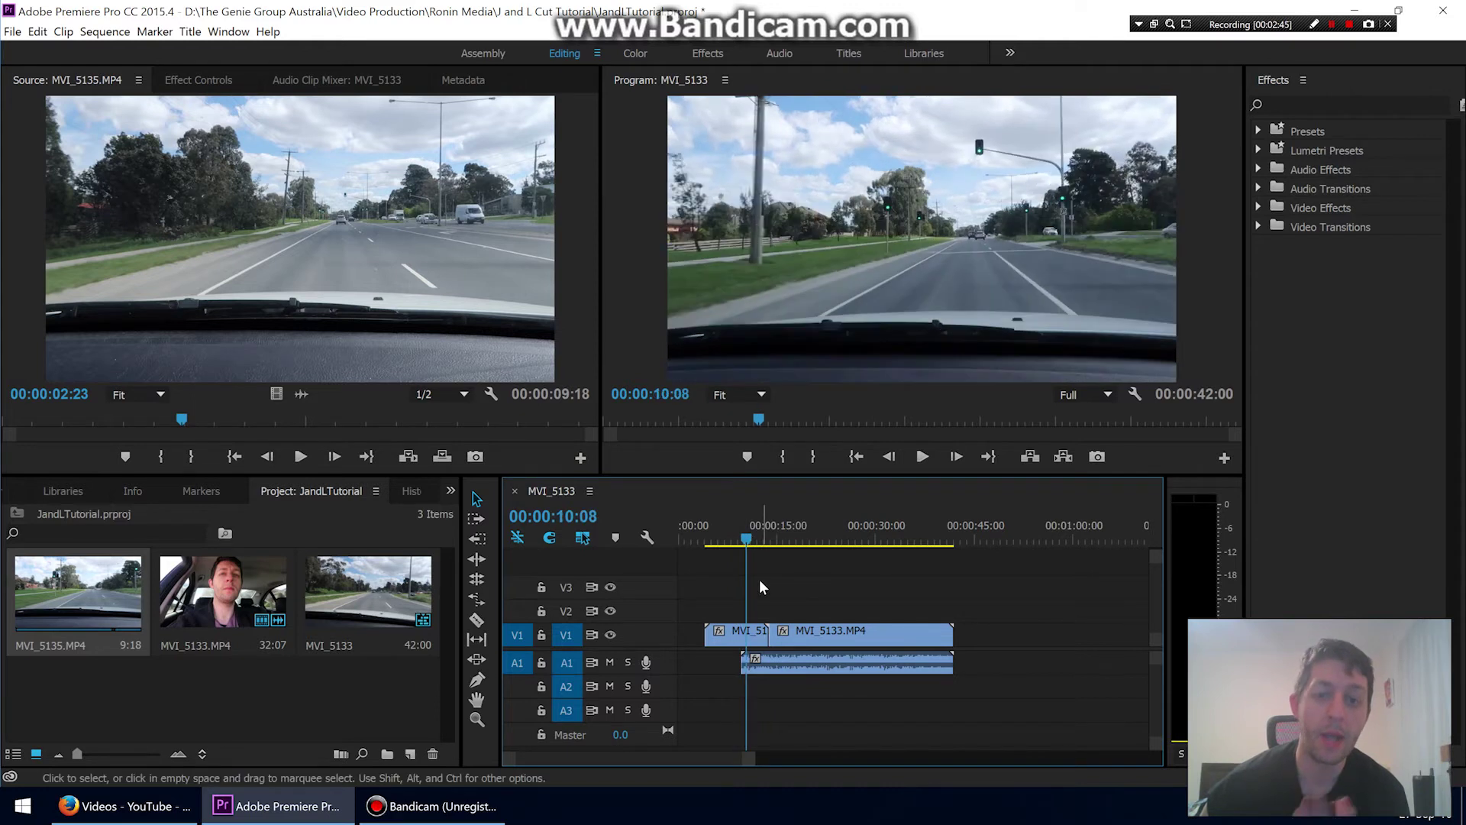
key("space")
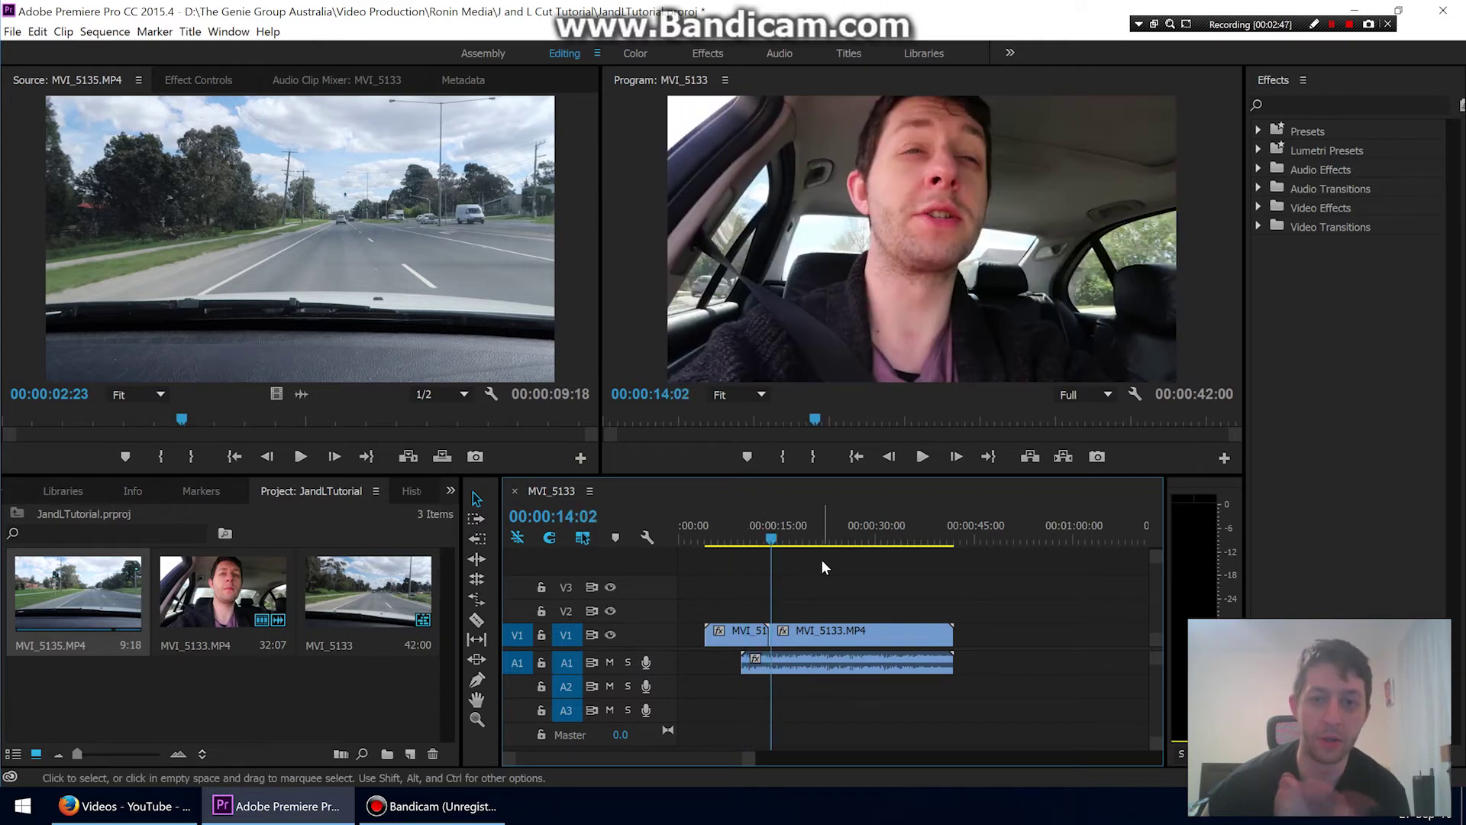
left_click_drag(707, 539, 699, 540)
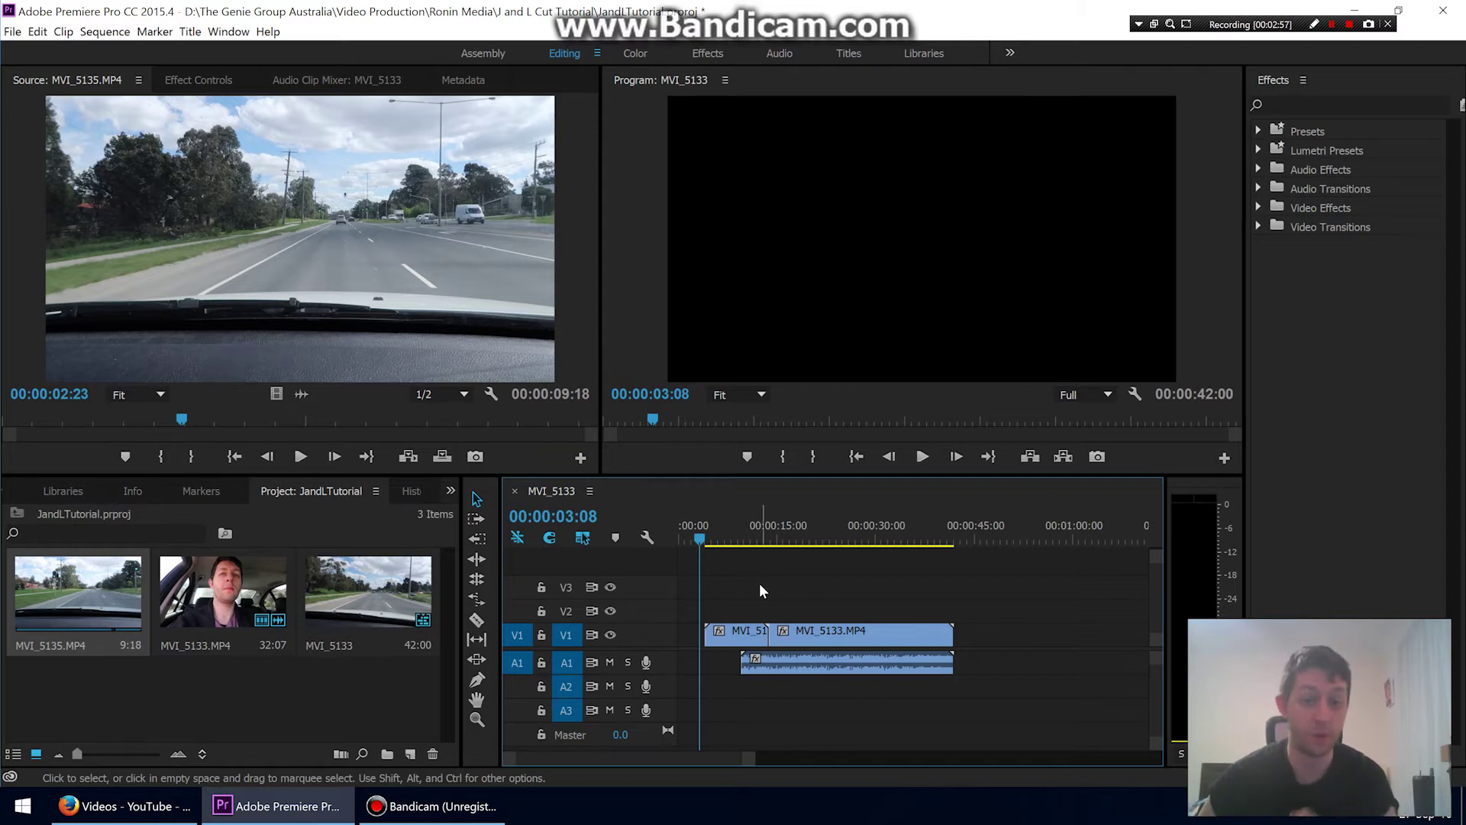
- Undo the last change and move the driving clip after the vlog clip
key("ctrl+z")
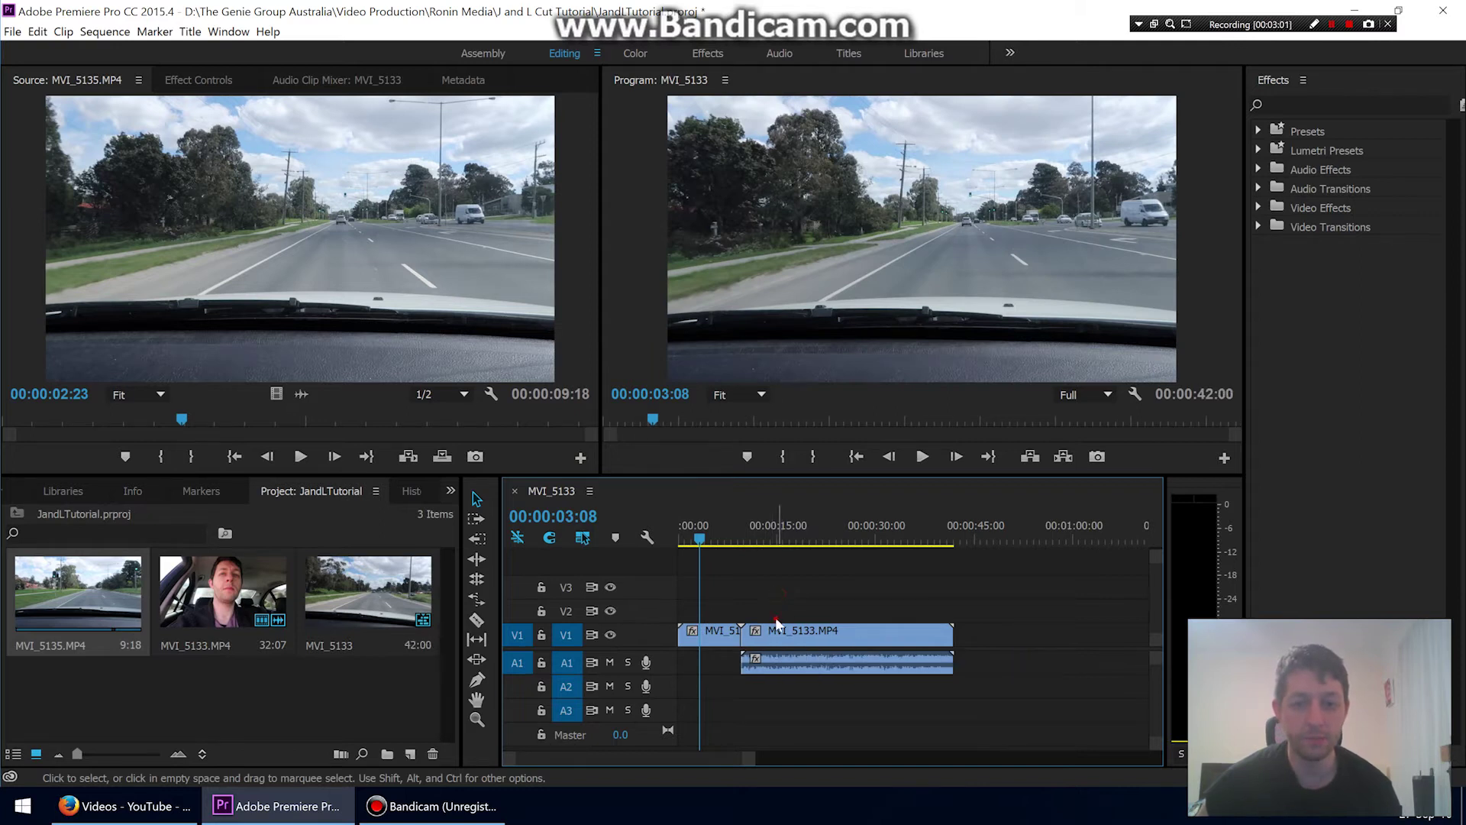
left_click(777, 656, "alt")
left_click(785, 632)
left_click(769, 608)
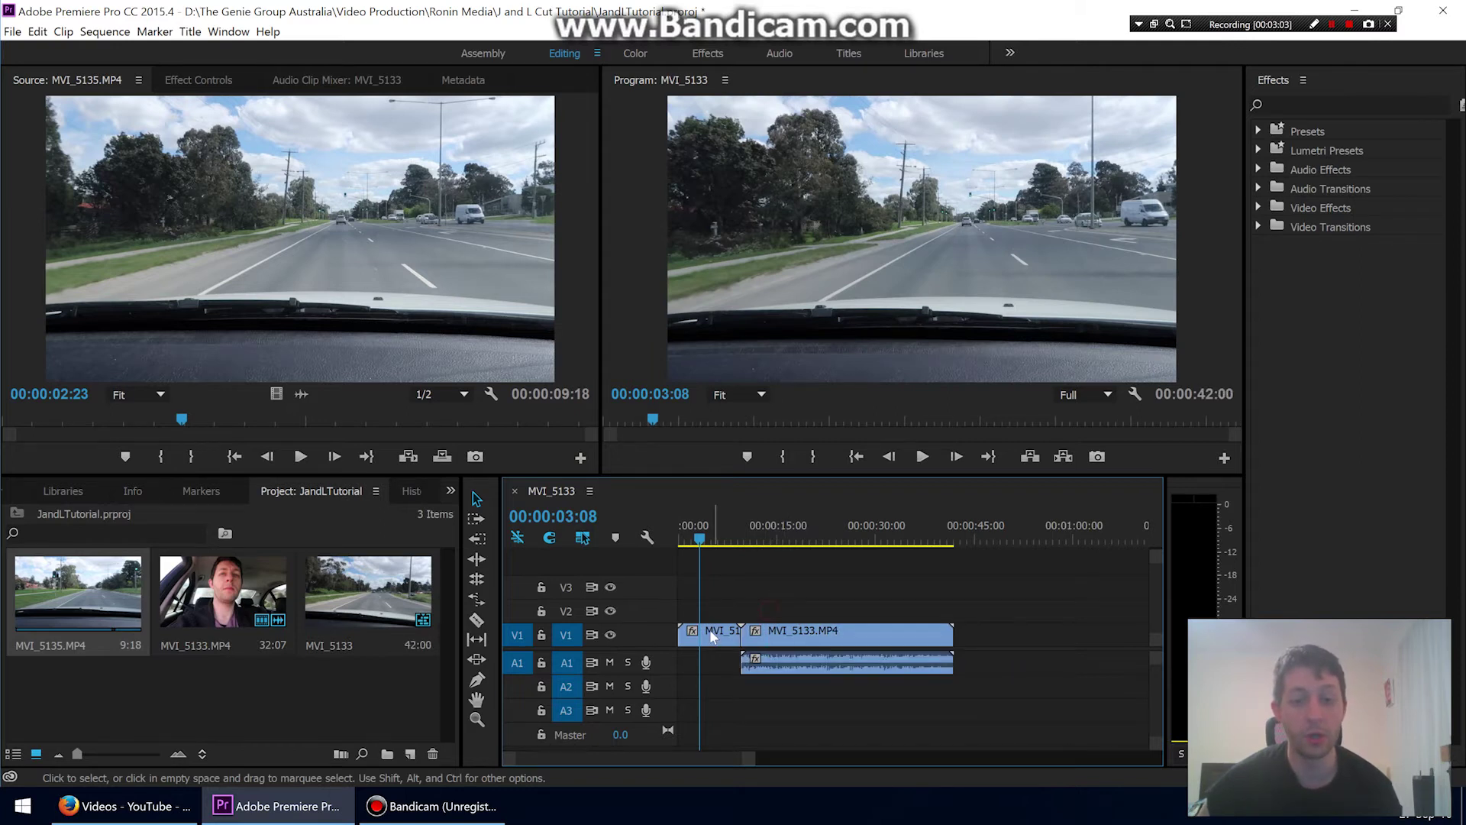
left_click_drag(708, 629, 947, 617)
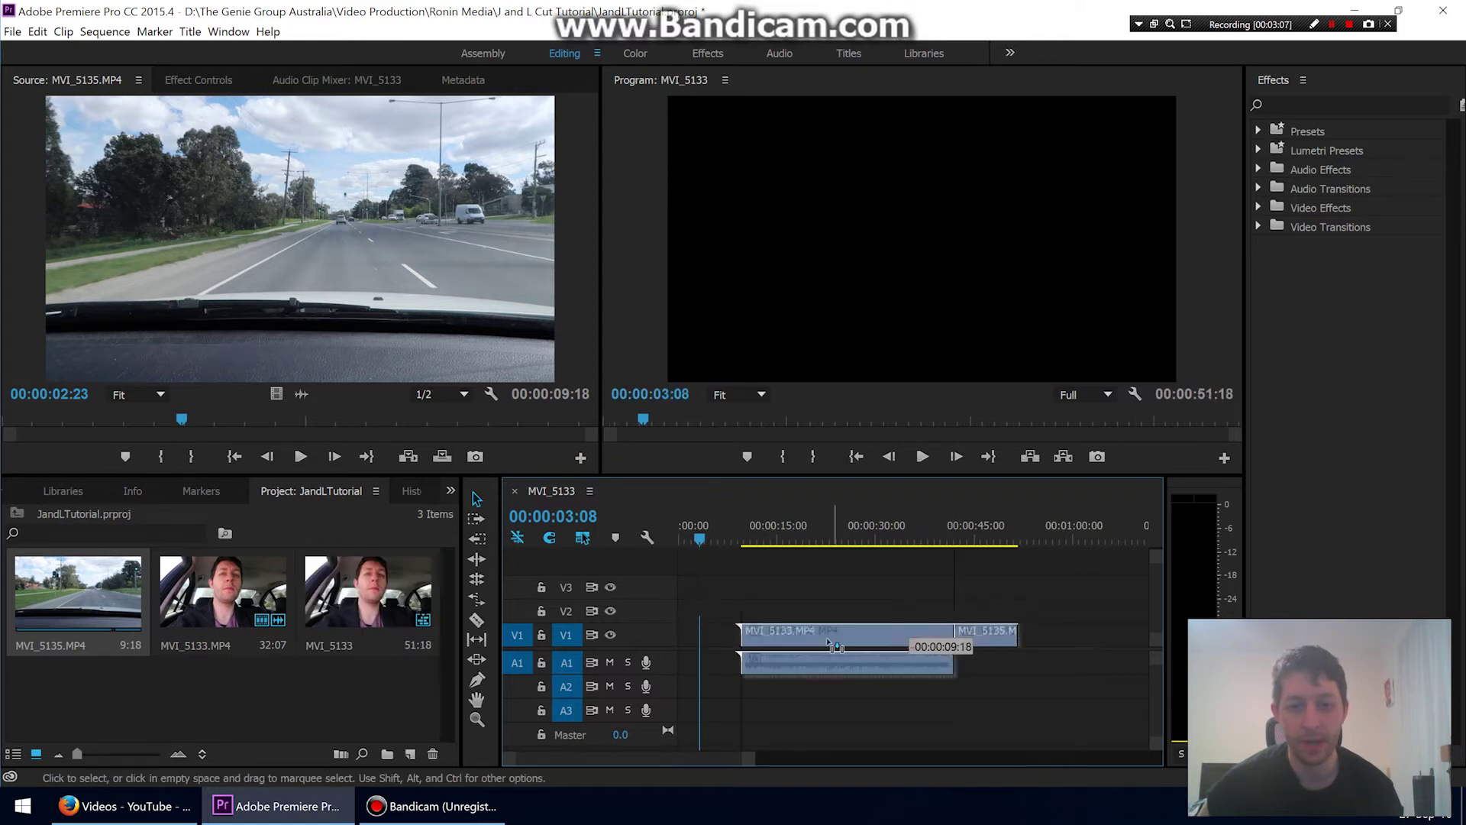
- Delete the leading gap and trim the vlog video's end so its audio runs on
left_click(710, 632)
key("Delete")
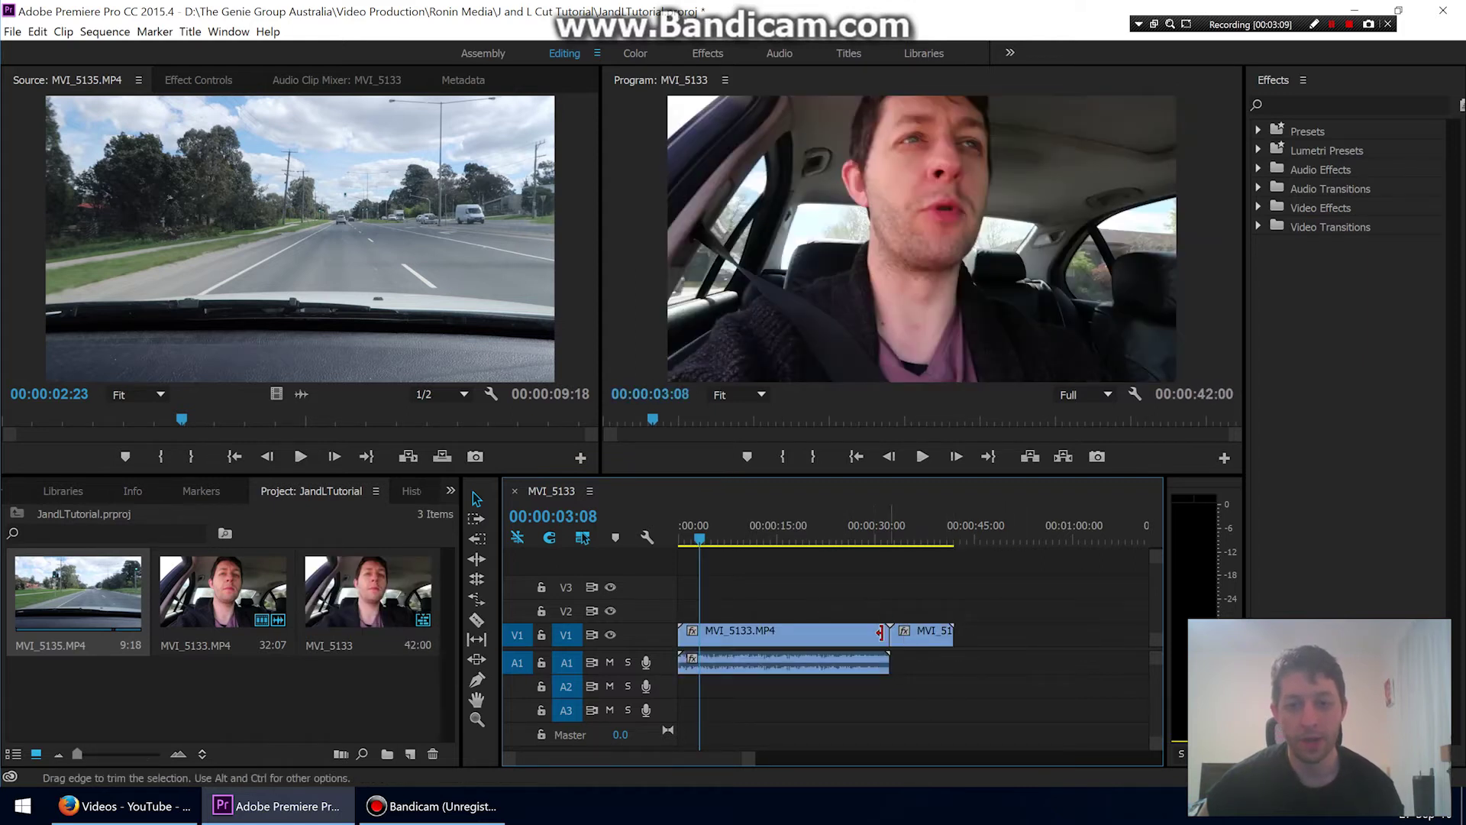
mouse_move(873, 634)
left_mouse_down()
mouse_move(848, 634)
mouse_move(892, 634)
mouse_move(867, 634)
left_mouse_up()
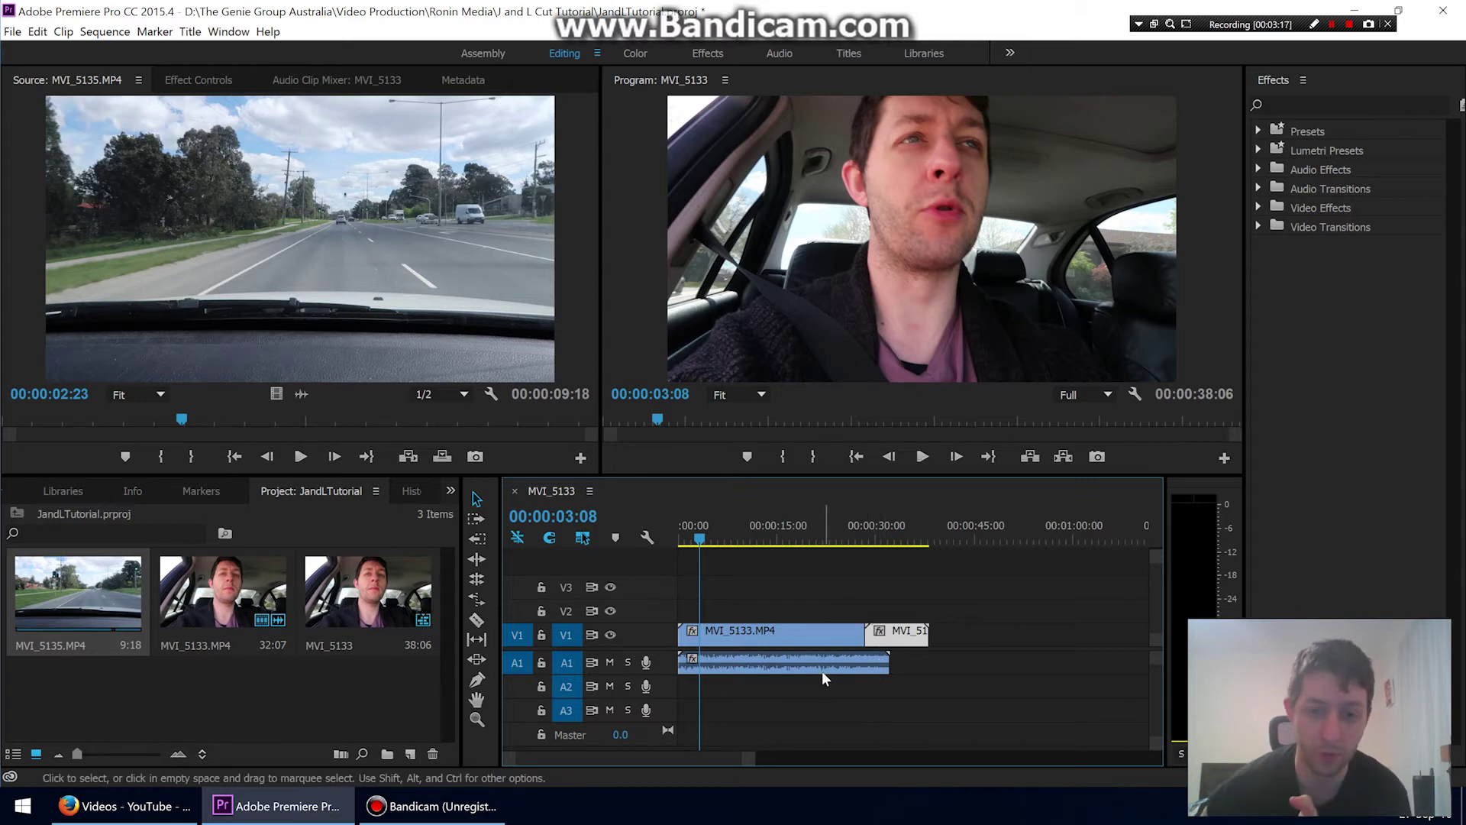
left_click_drag(851, 539, 864, 539)
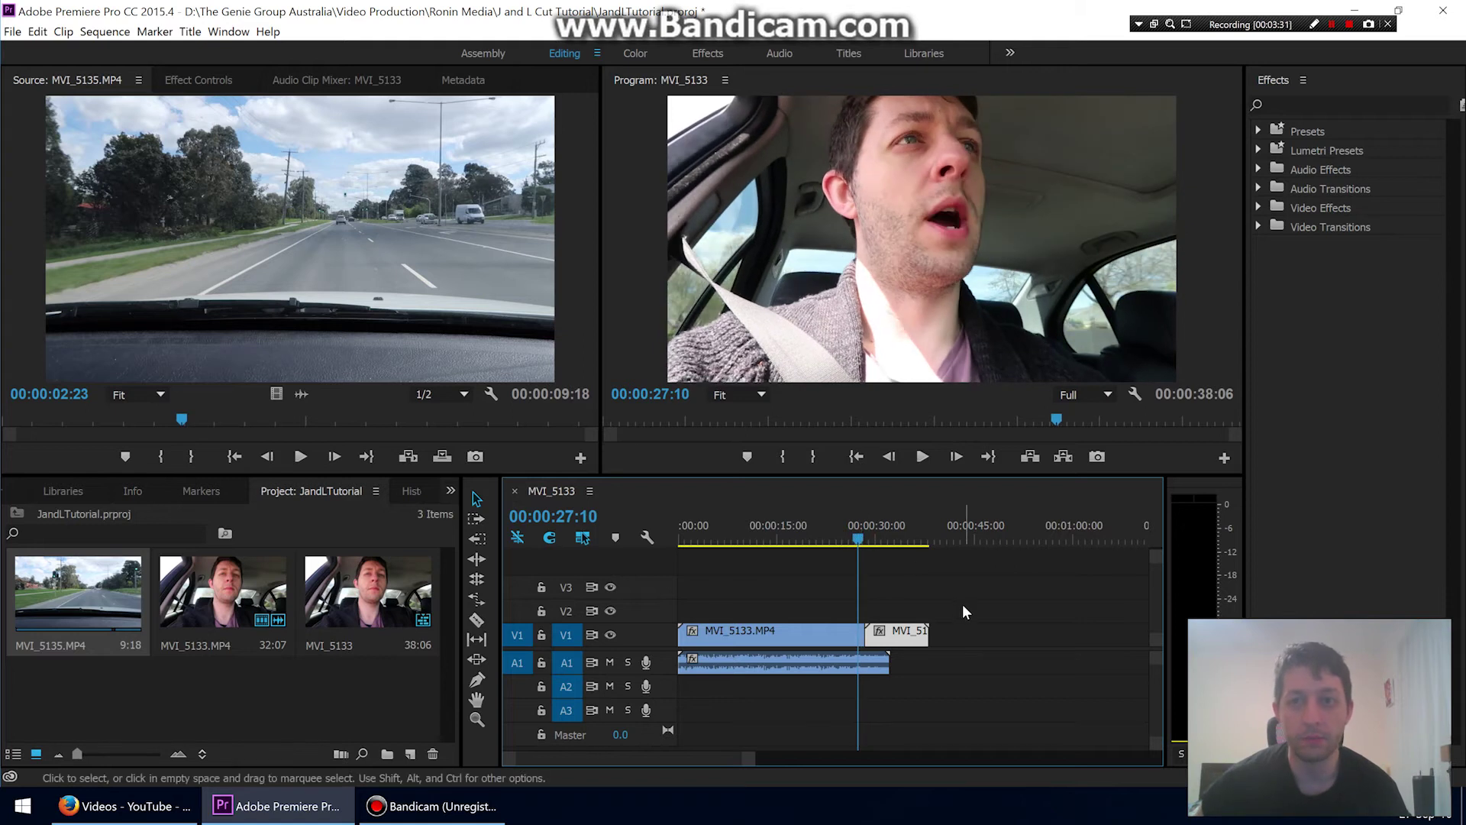
key("space")
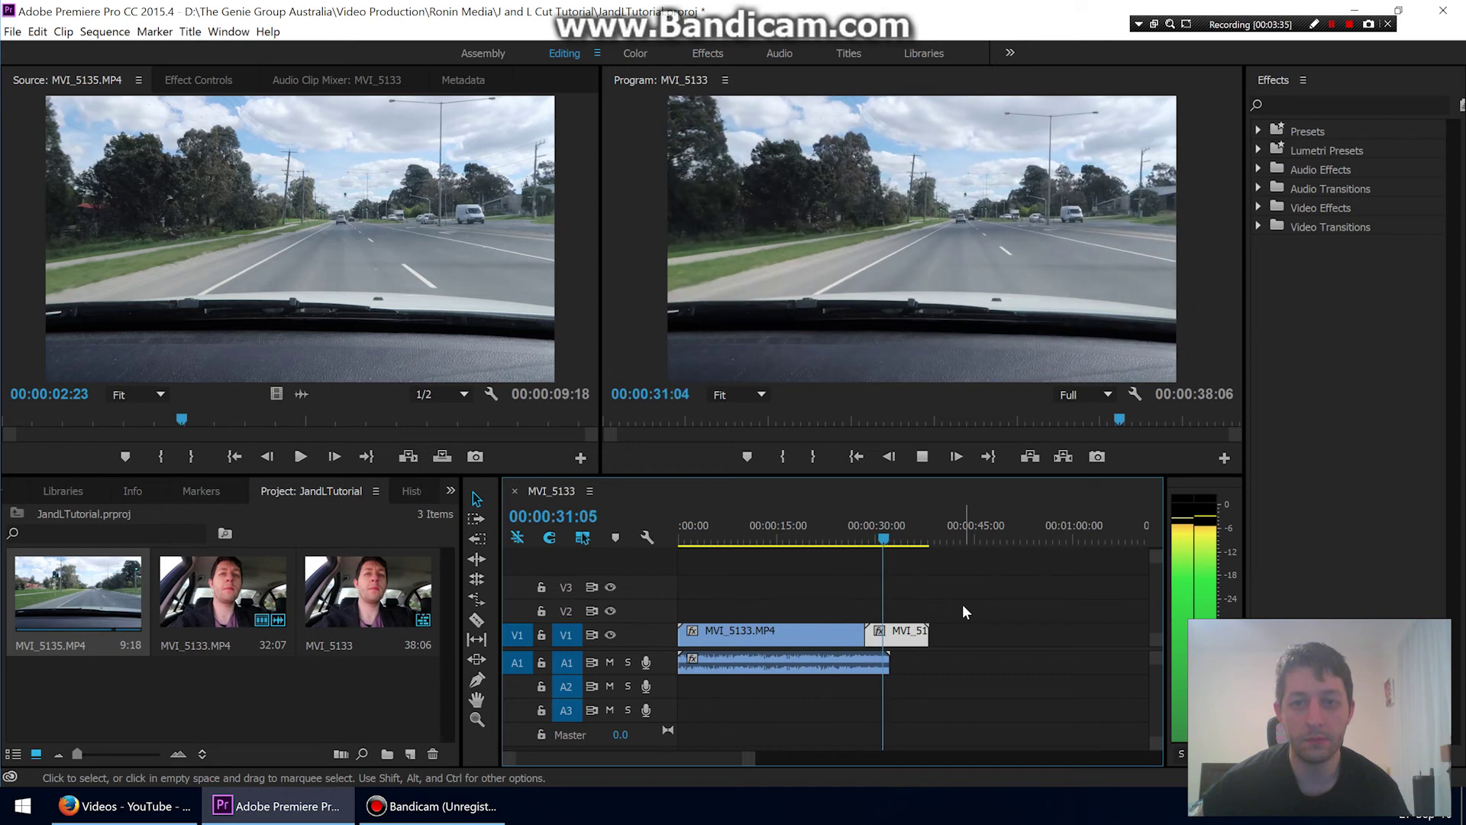
key("space")
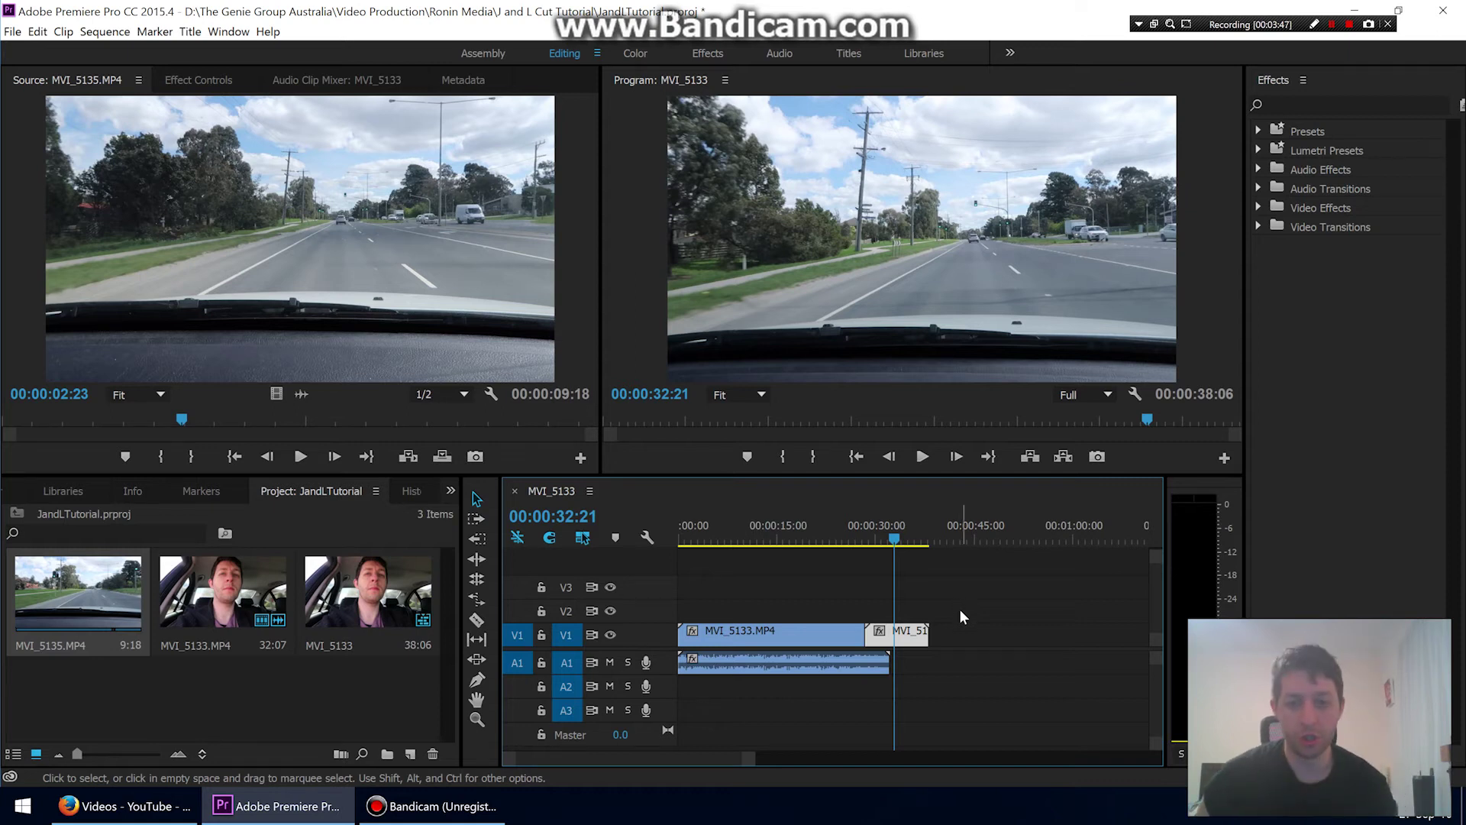
- Undo the trim and replace the second driving clip with MVI_5135 from the Project panel
key("ctrl+z")
left_click(928, 634)
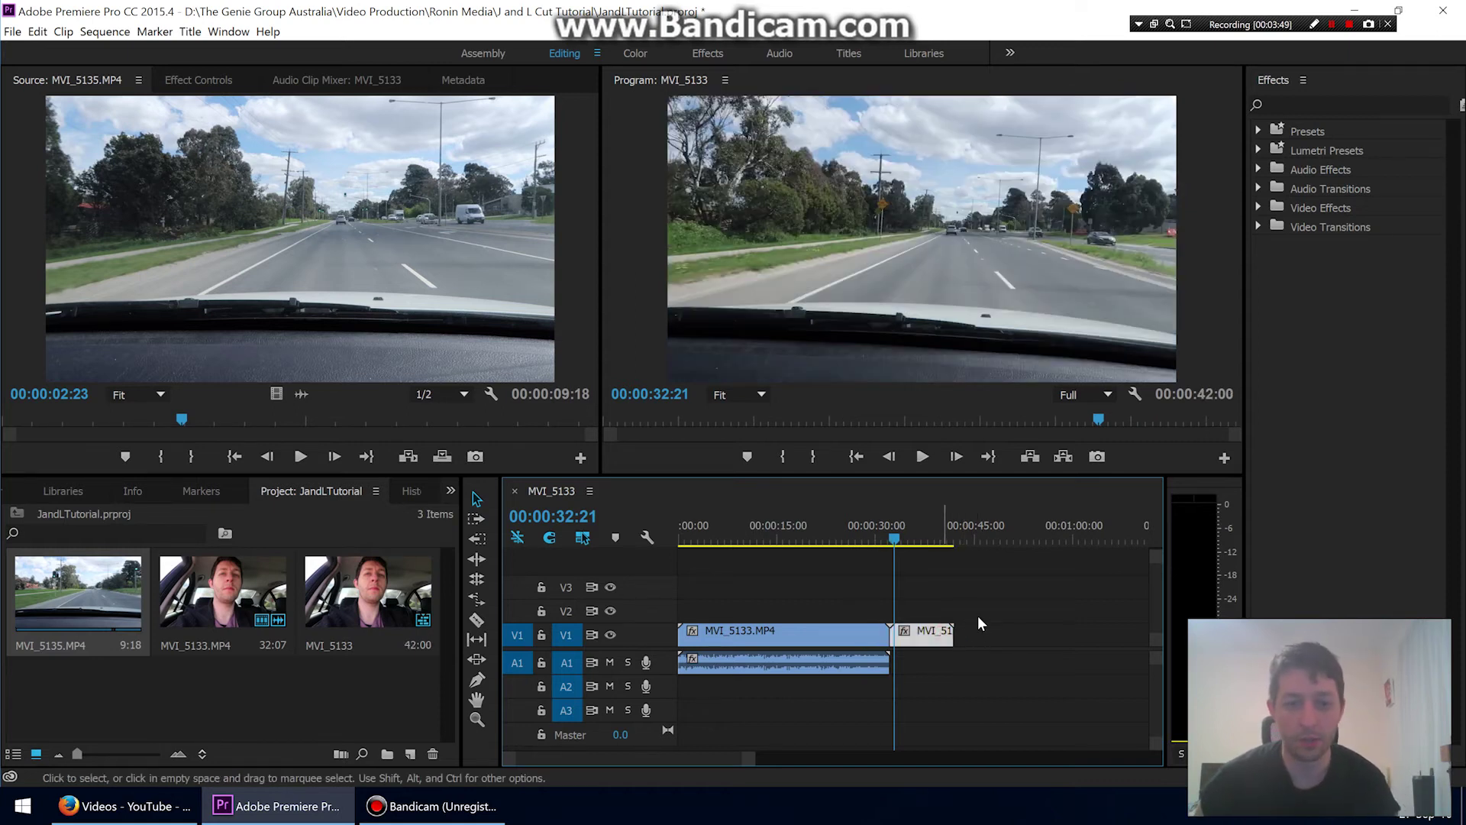
key("Delete")
left_click_drag(331, 576, 871, 666)
- Review playback through the edit, then trim the vlog video about two seconds shorter
left_click(886, 538)
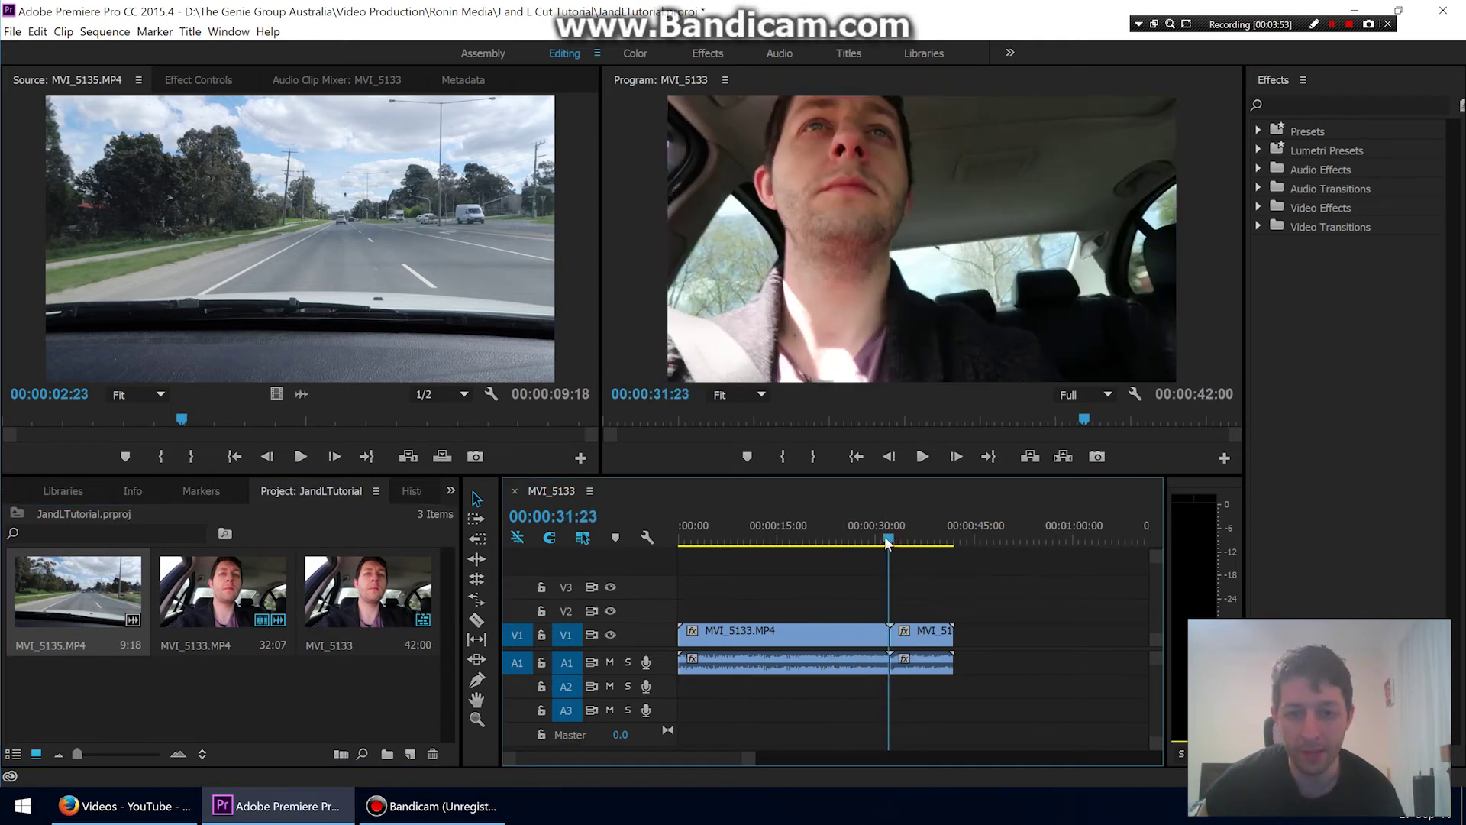
key("j")
key("l")
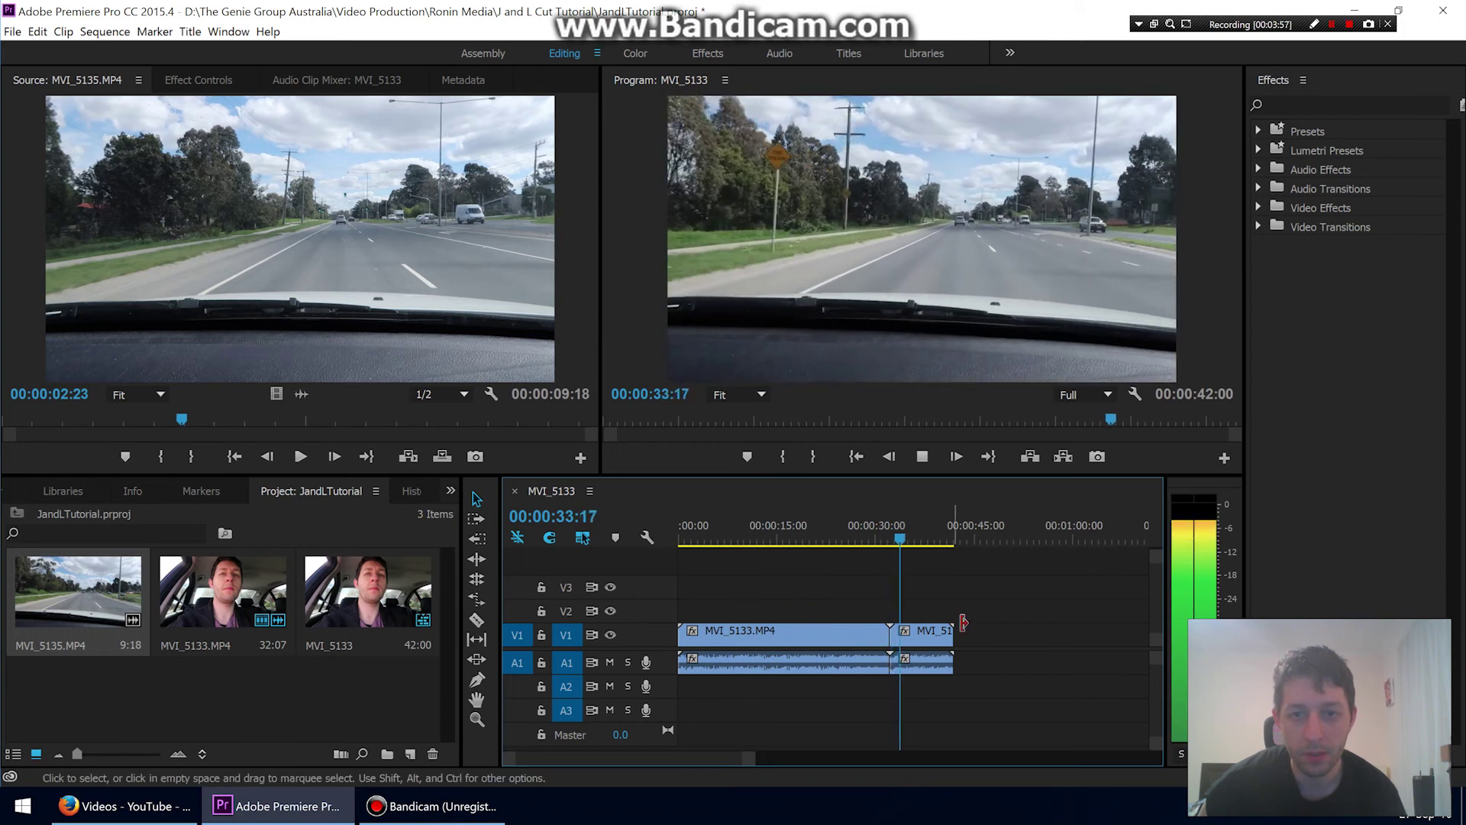
key("k")
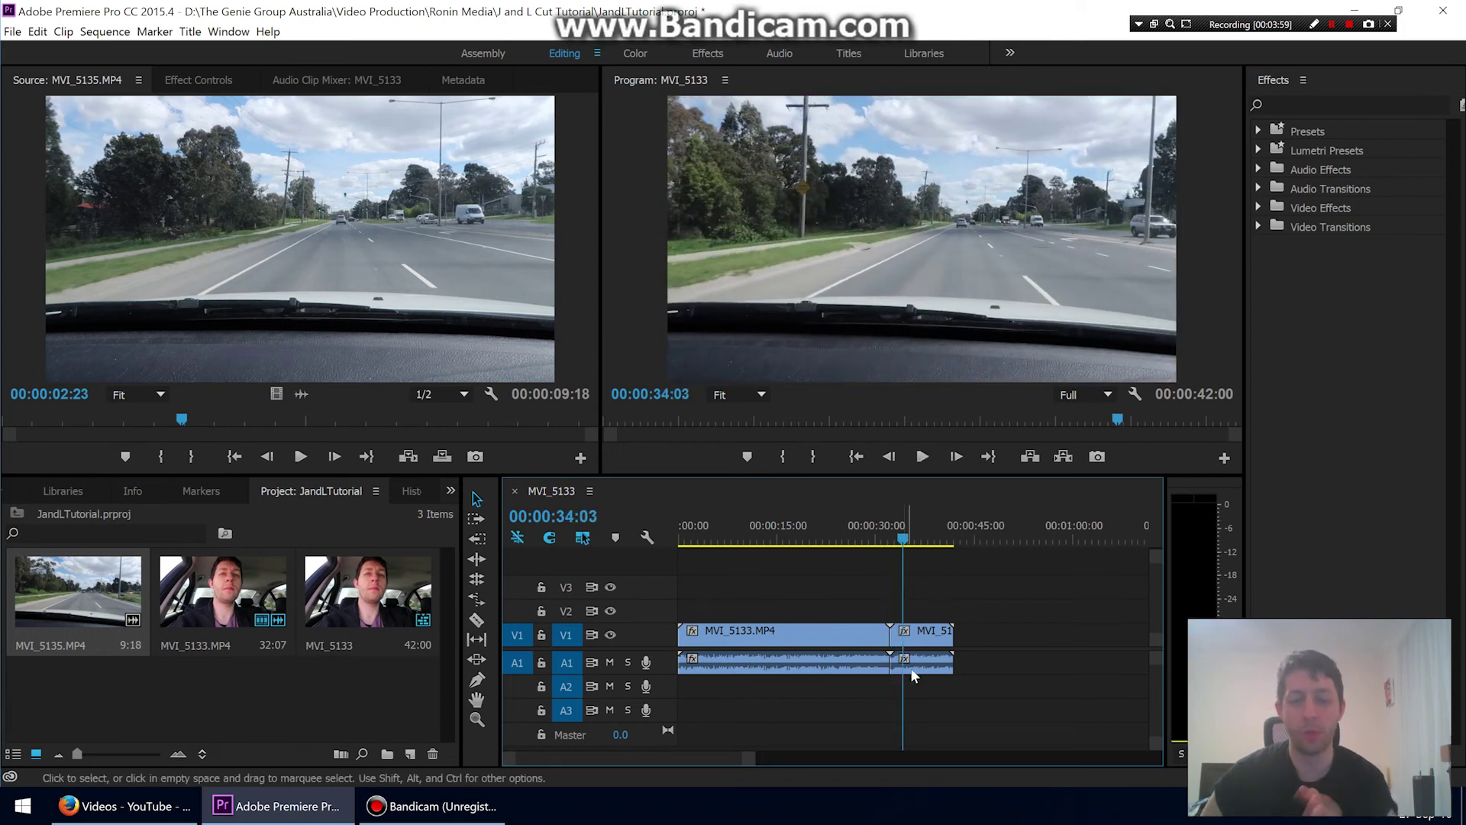
left_click(876, 663, "alt")
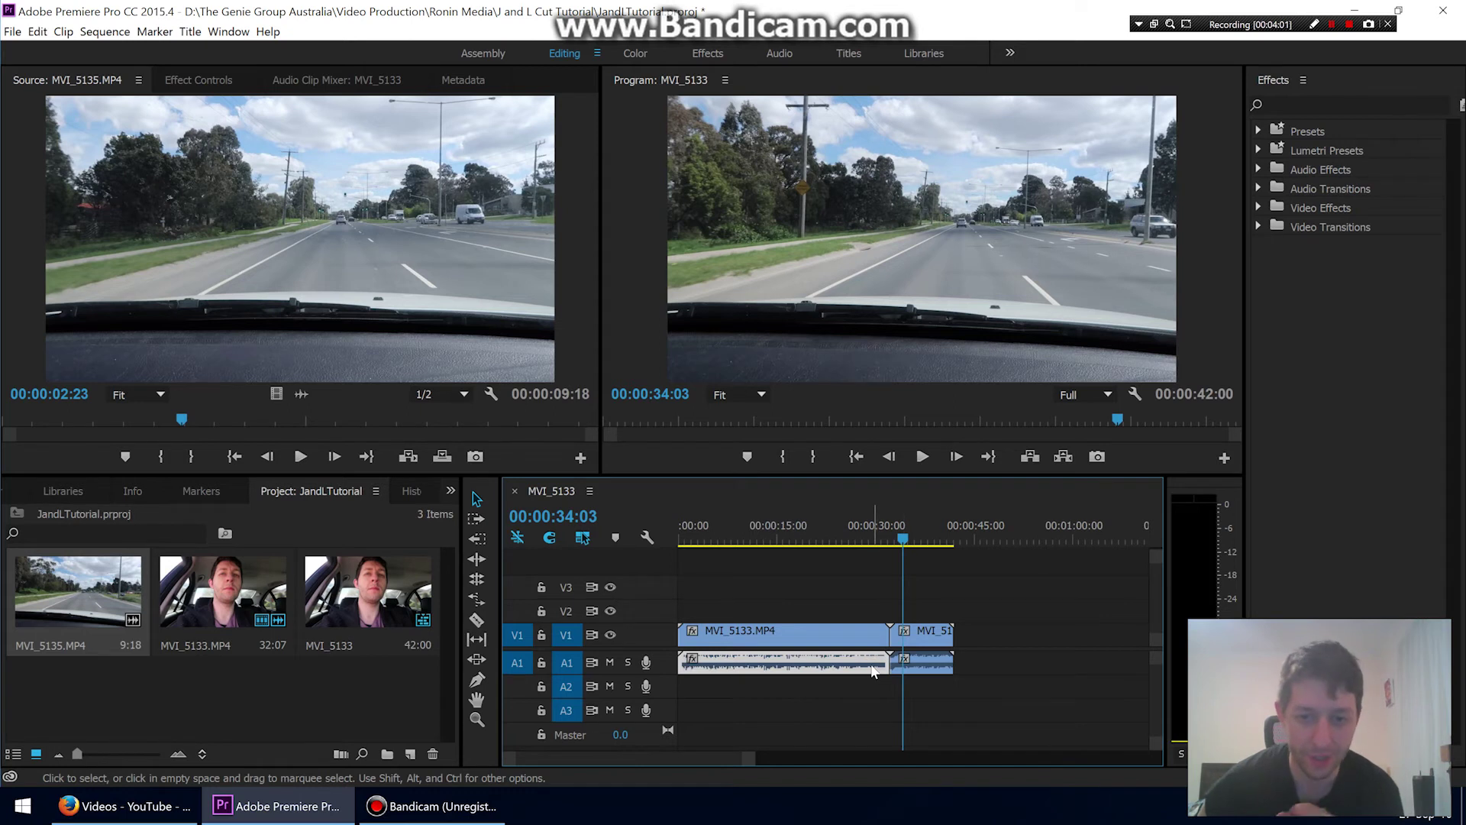
left_click(887, 635)
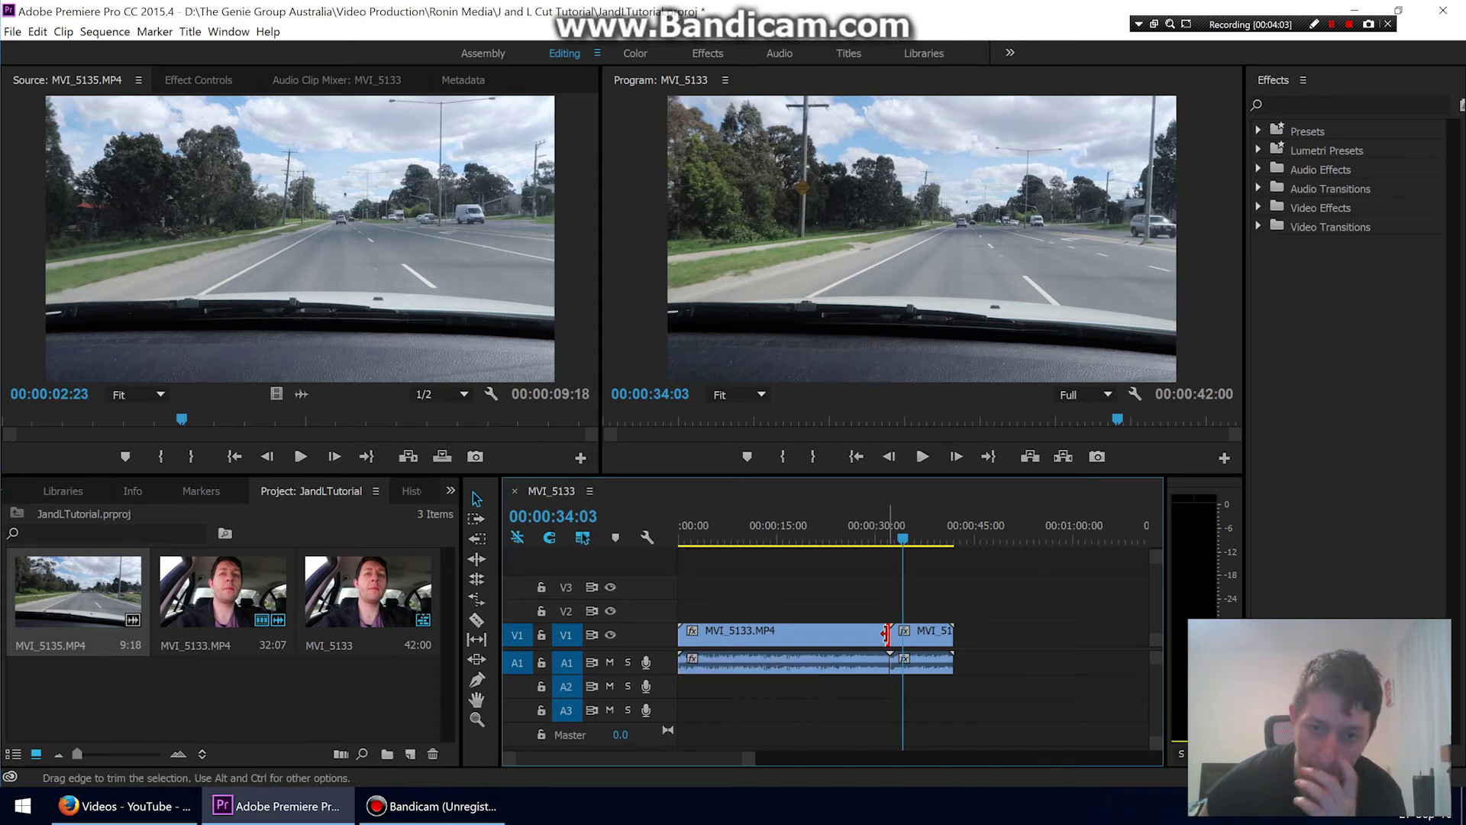
left_click_drag(886, 634, 872, 631)
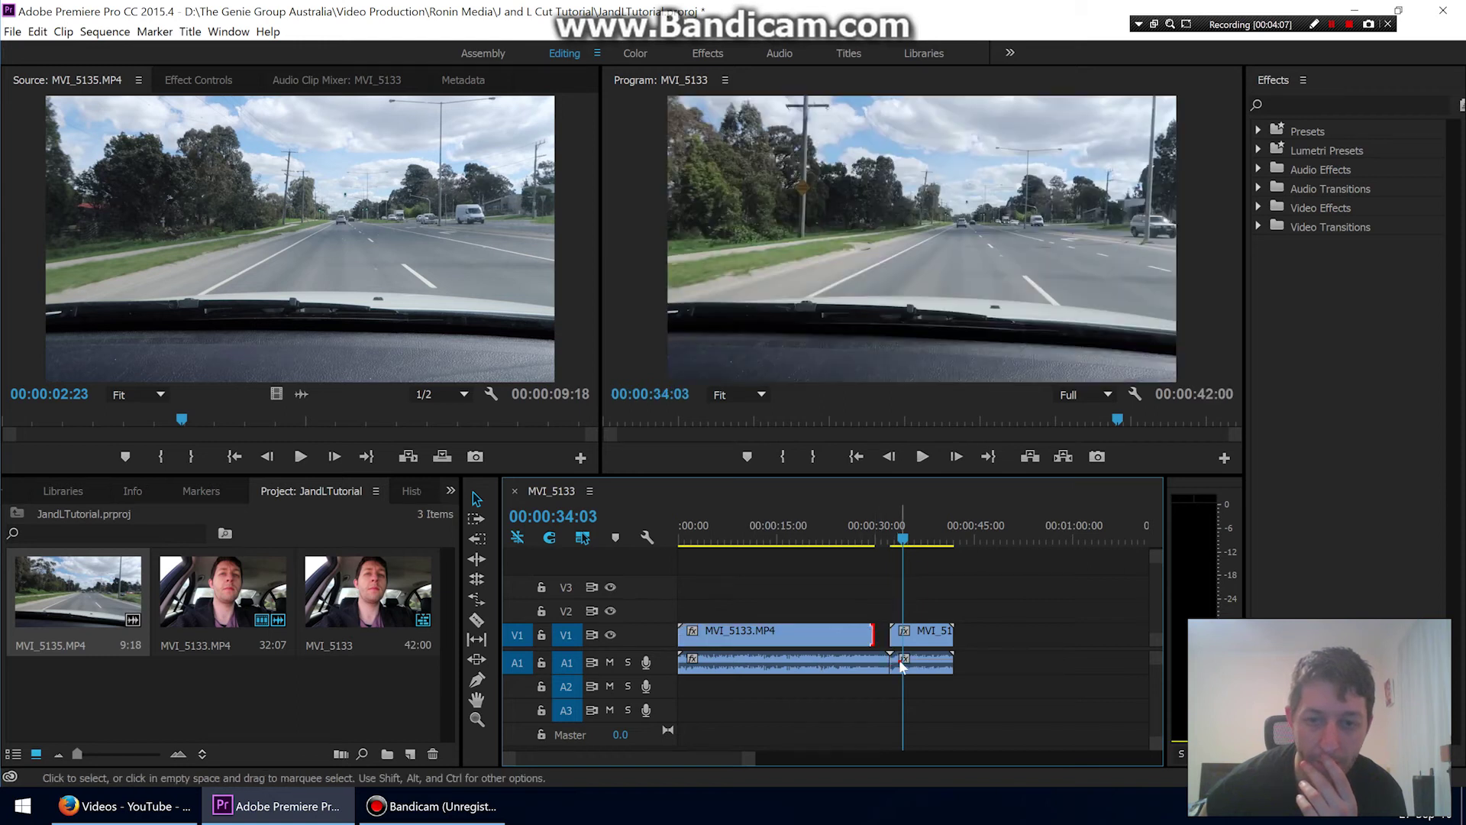
- Unlink the driving clip and extend the vlog audio past the video cut
left_click(925, 635)
right_click(926, 635)
left_click(993, 272)
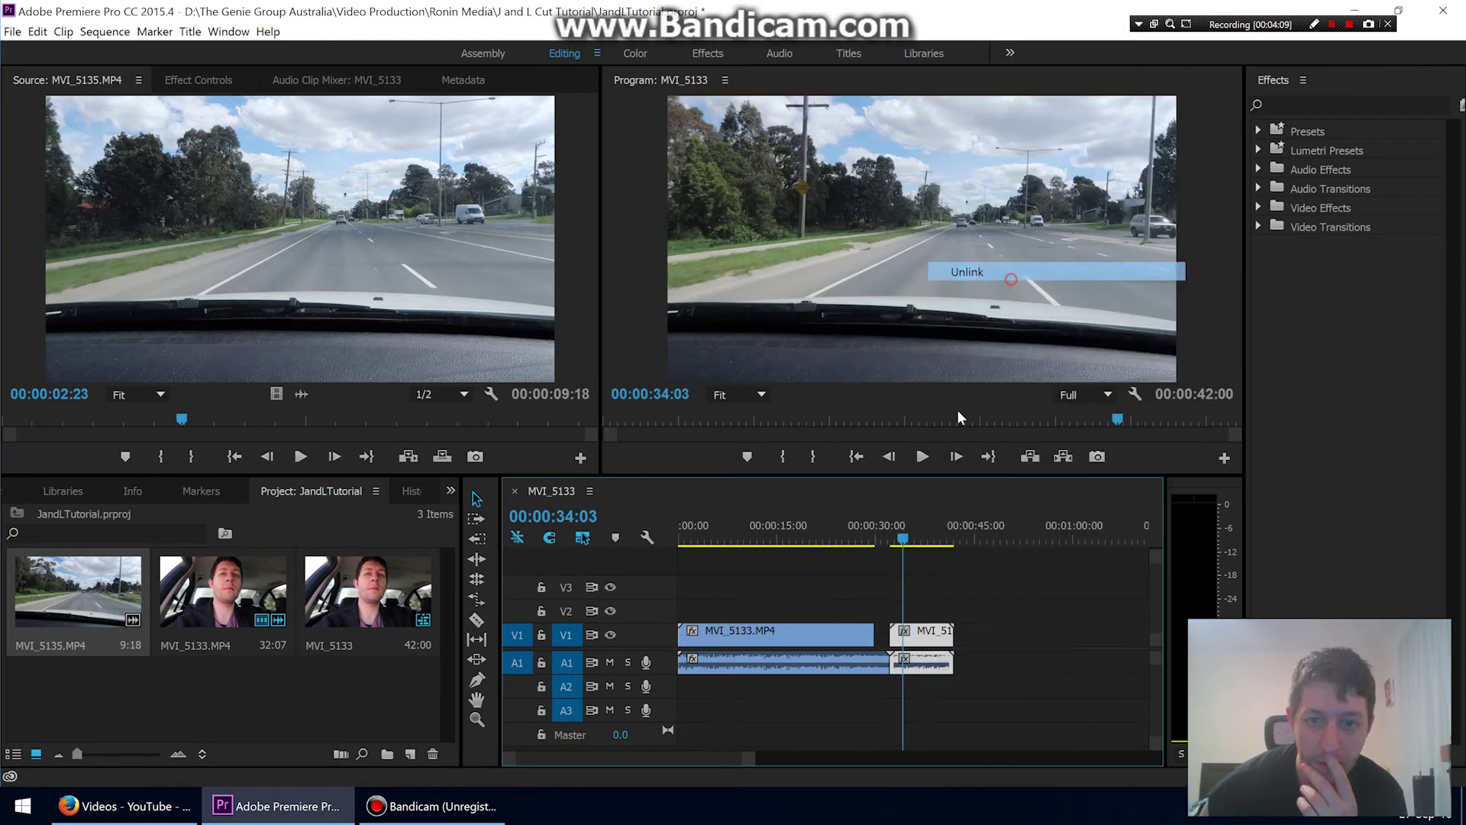
mouse_move(892, 670)
left_mouse_down()
mouse_move(912, 672)
mouse_move(909, 640)
mouse_move(879, 638)
mouse_move(889, 661)
left_mouse_up()
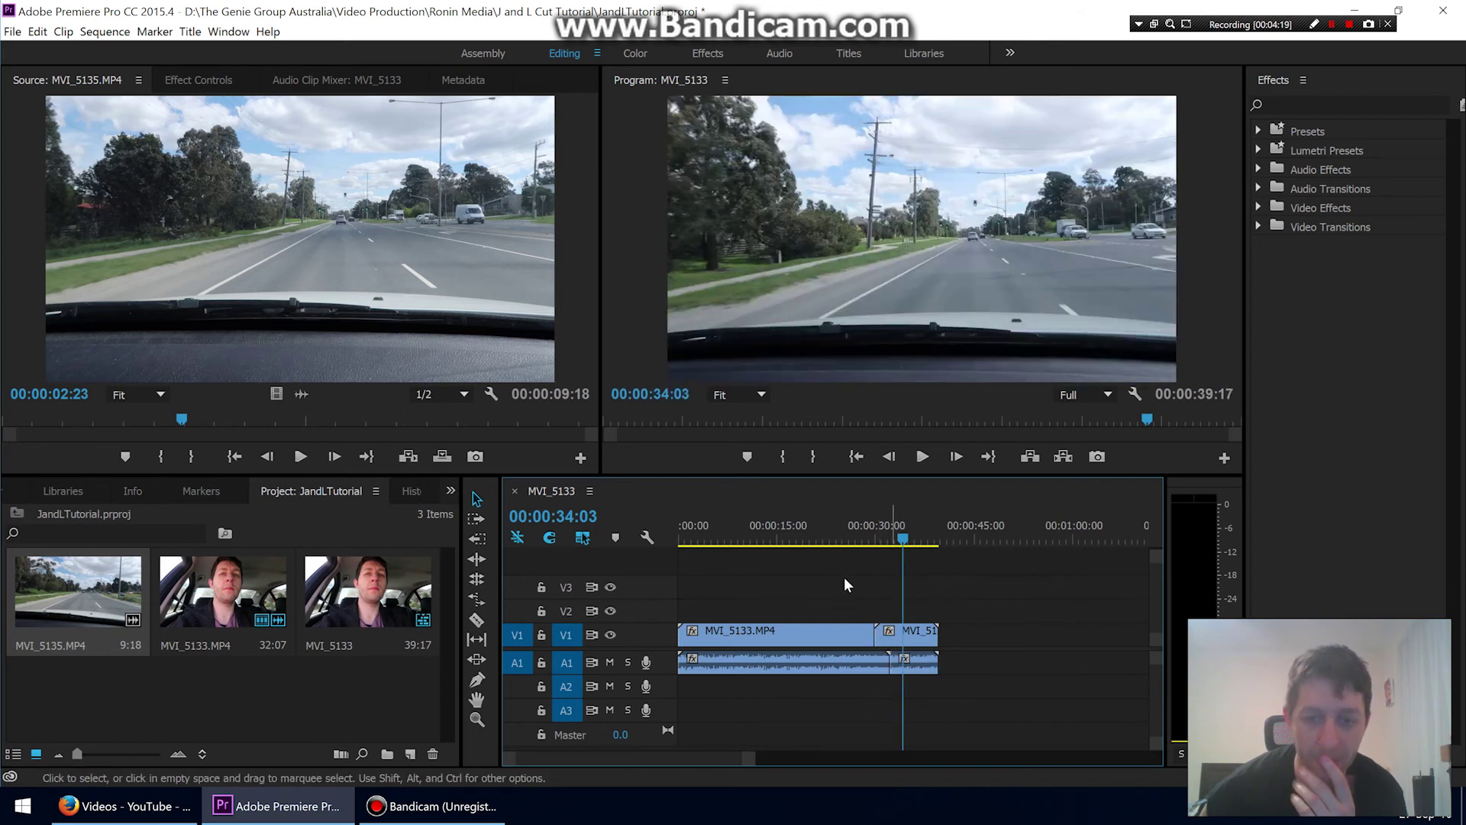
left_click(856, 534)
left_click(866, 539)
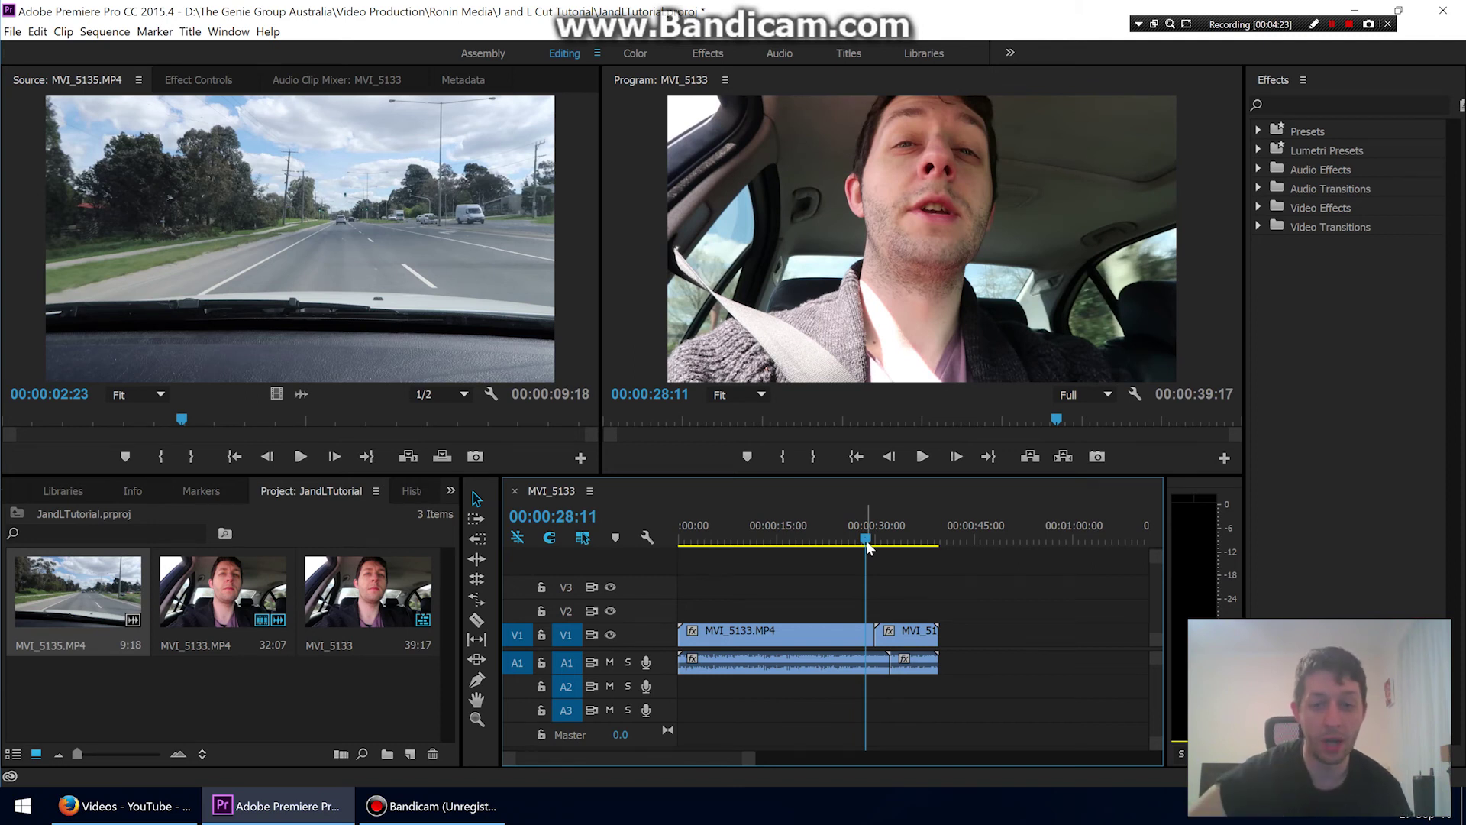
key("space")
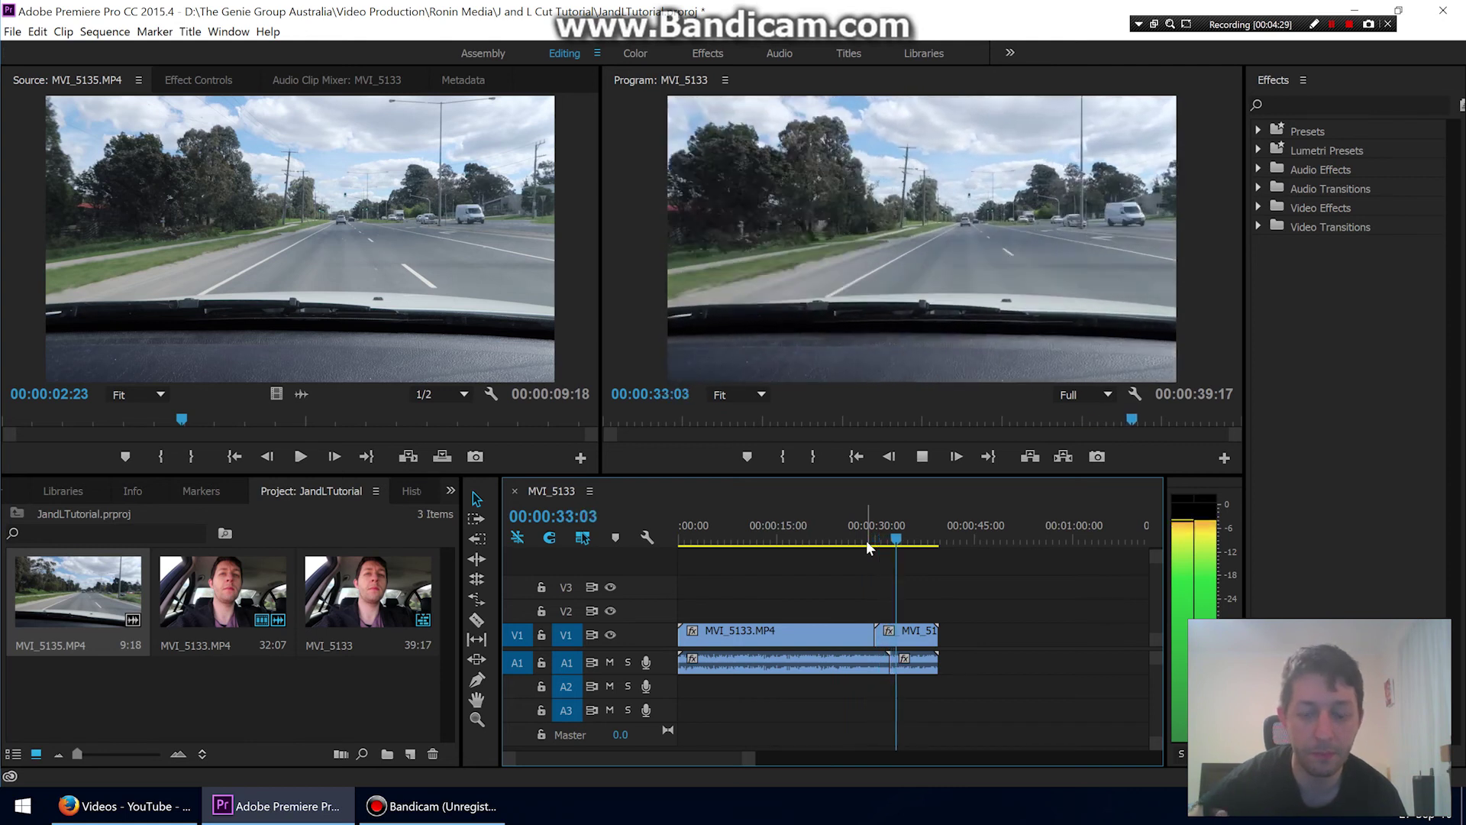
key("space")
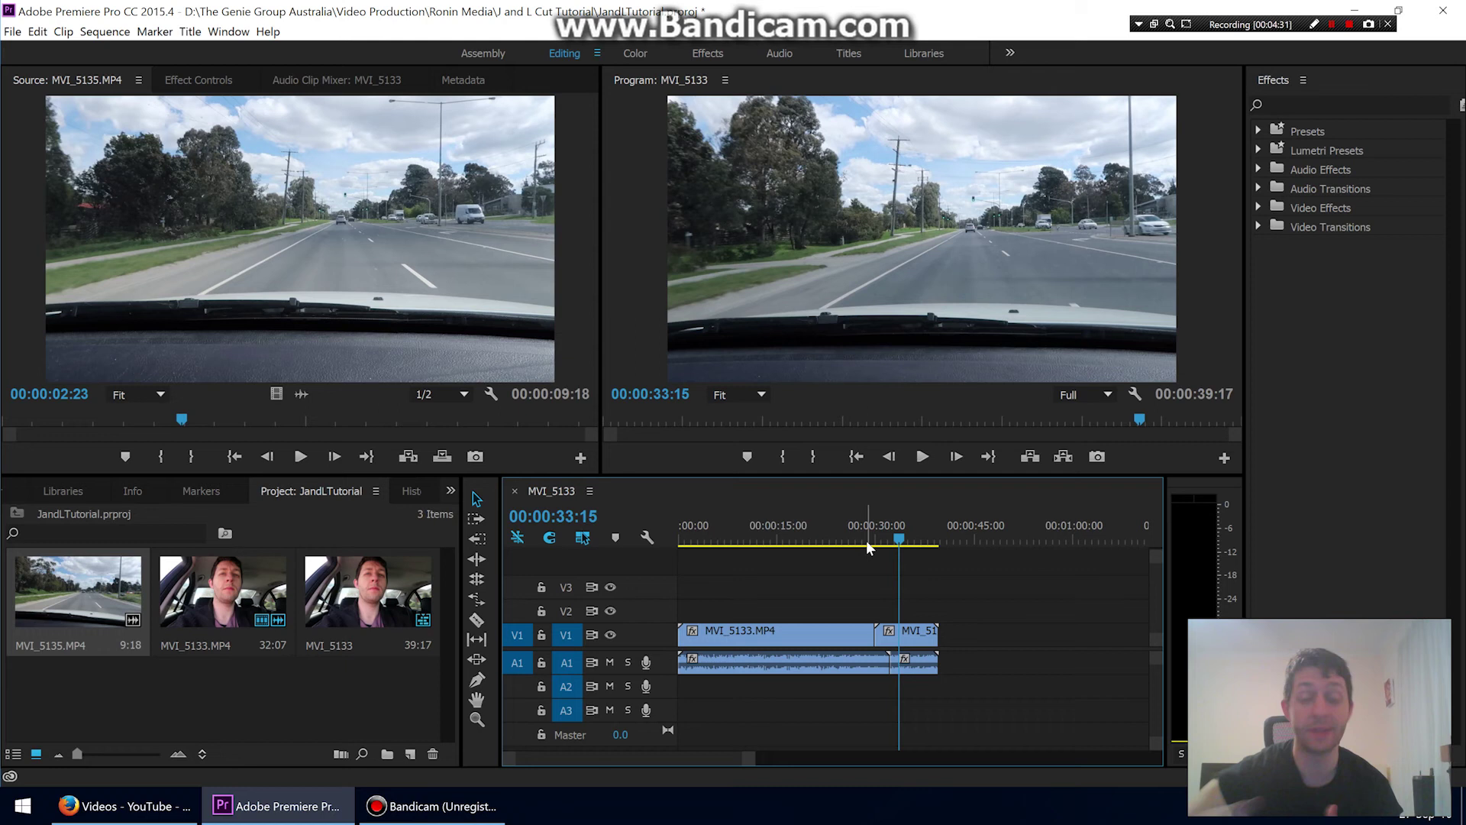